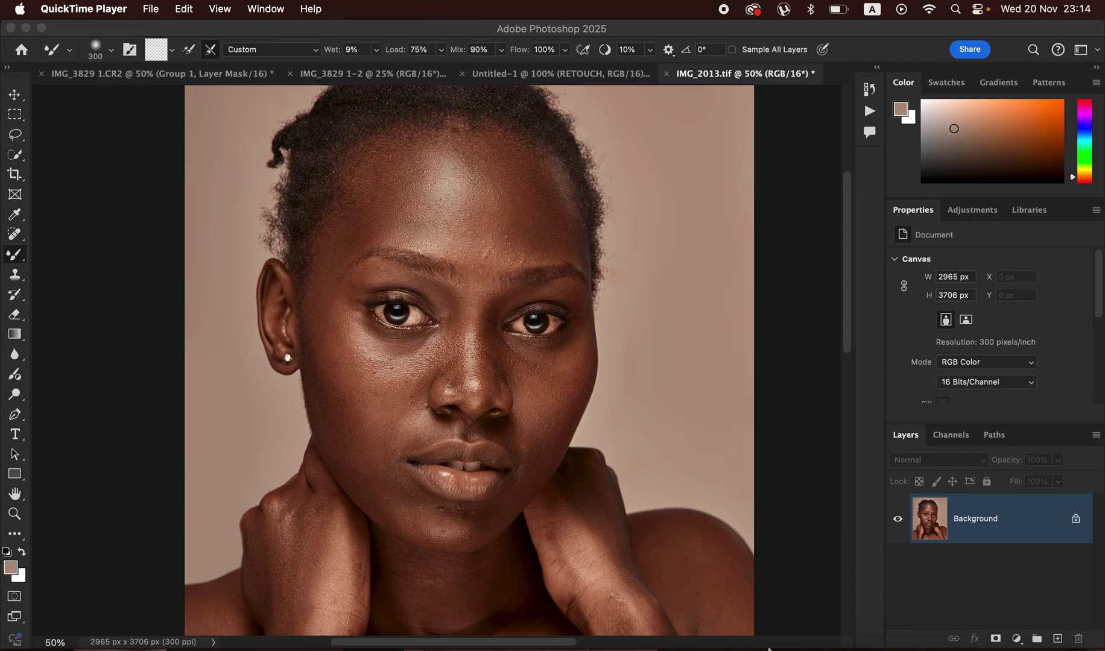
# - Duplicate the Background layer twice to get two full copies of the portrait
pyautogui.click(1026, 536)
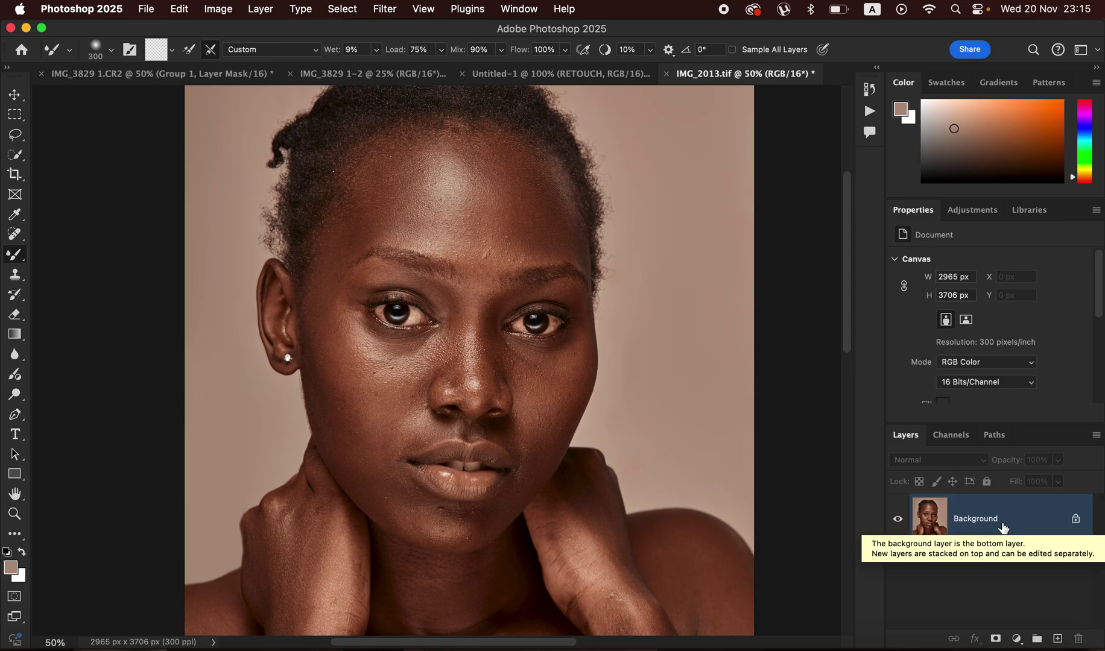
pyautogui.press('super+j')
pyautogui.press('super+j')
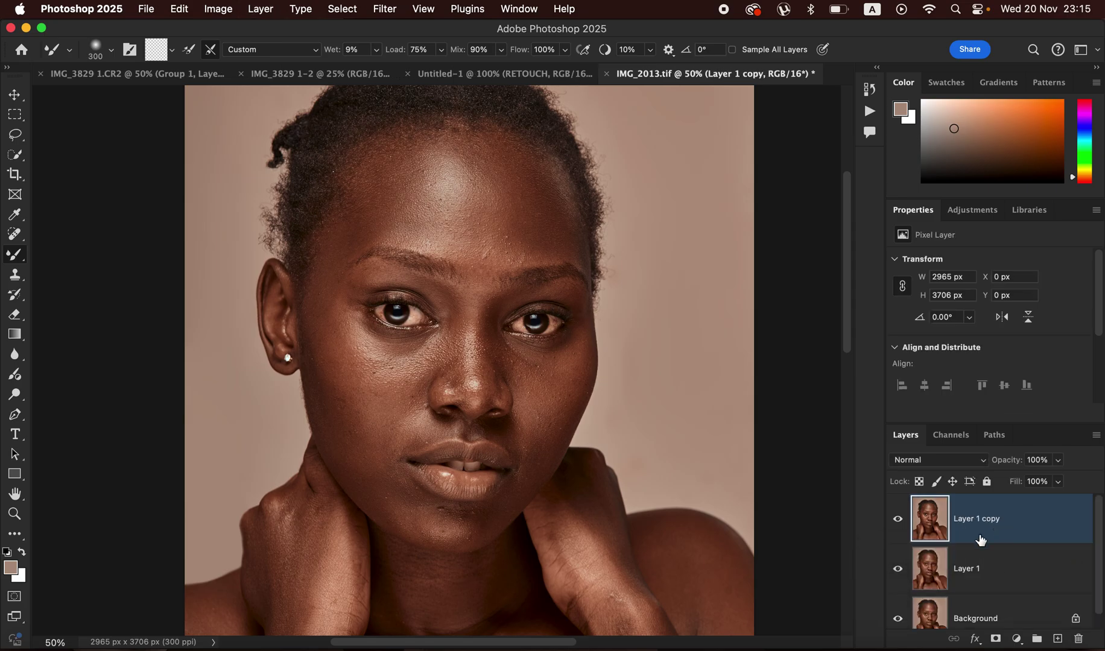
# - Rename the lower duplicate layer "low" and the upper duplicate layer "high"
pyautogui.doubleClick(962, 568)
pyautogui.write('lo')
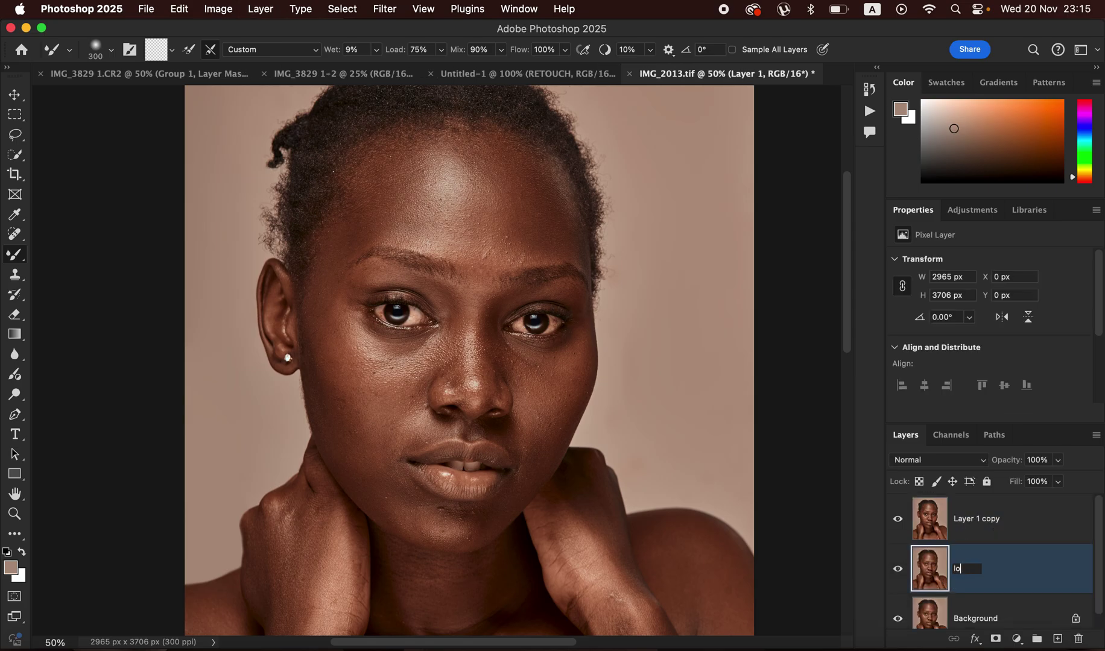
pyautogui.write('w')
pyautogui.press('Return')
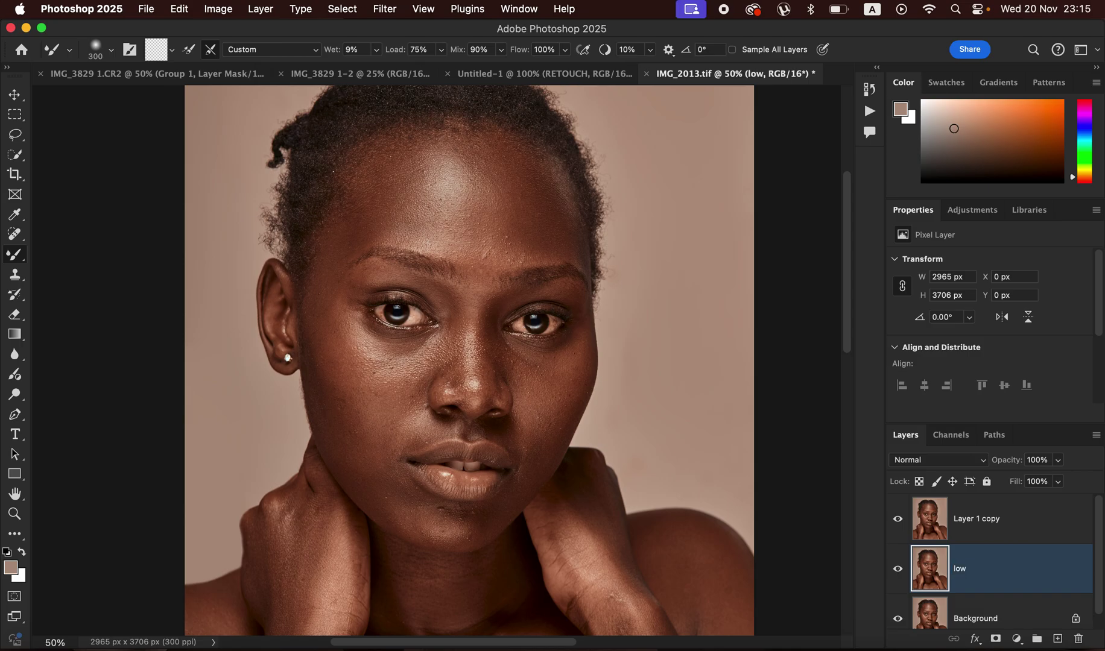
pyautogui.doubleClick(975, 526)
pyautogui.write('high')
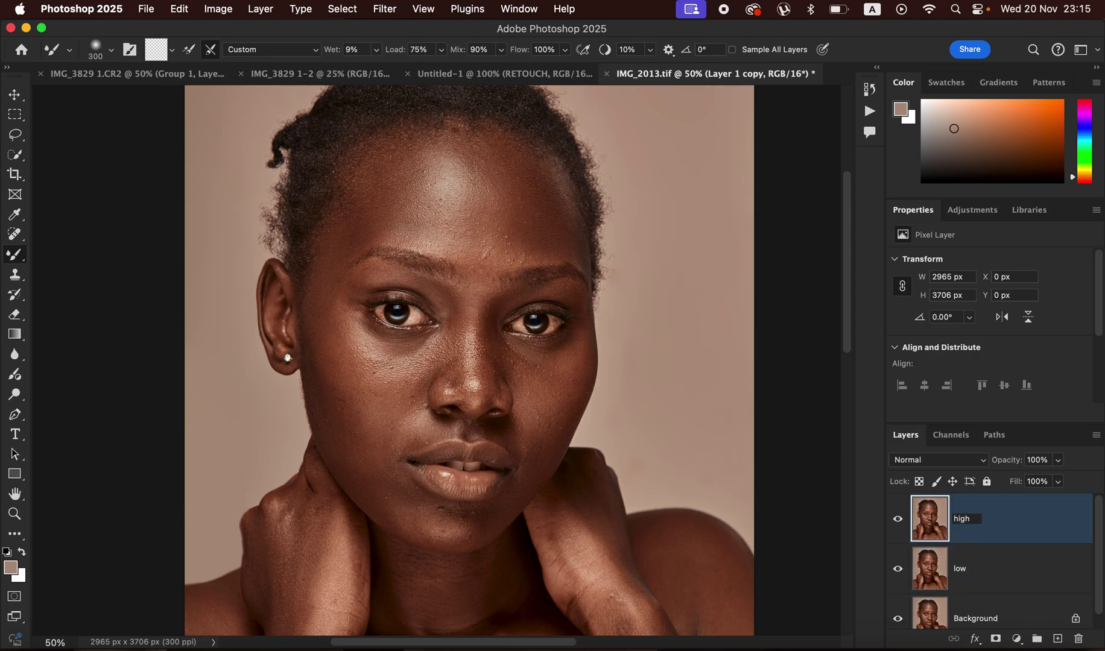
pyautogui.press('Return')
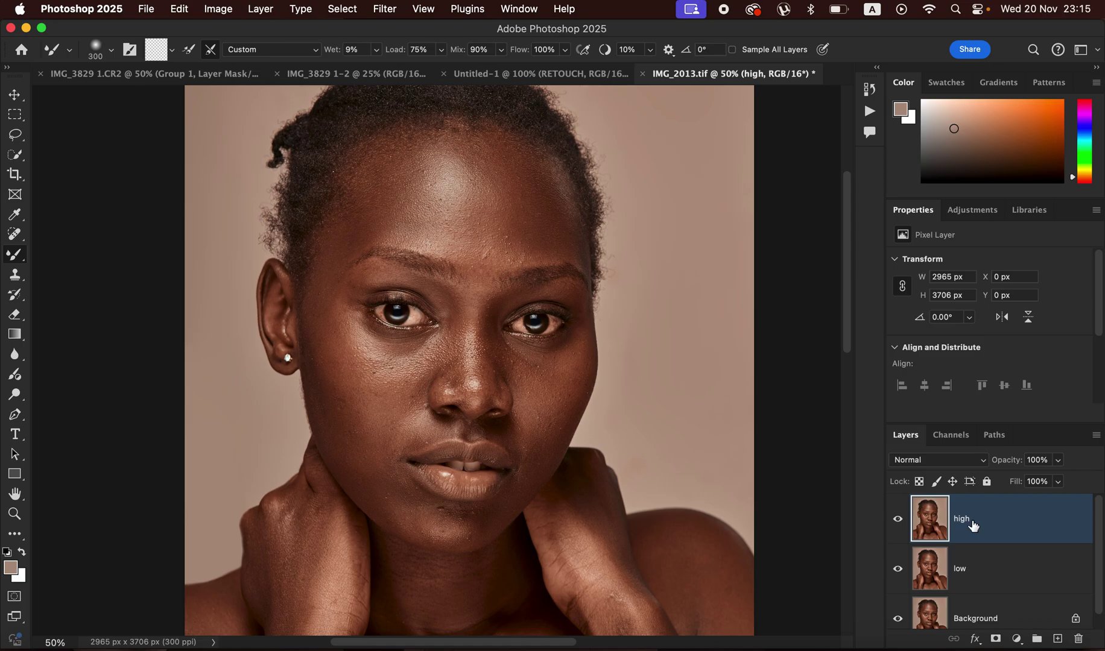
# - Make the low layer active and hide the high layer above it
pyautogui.click(16, 135)
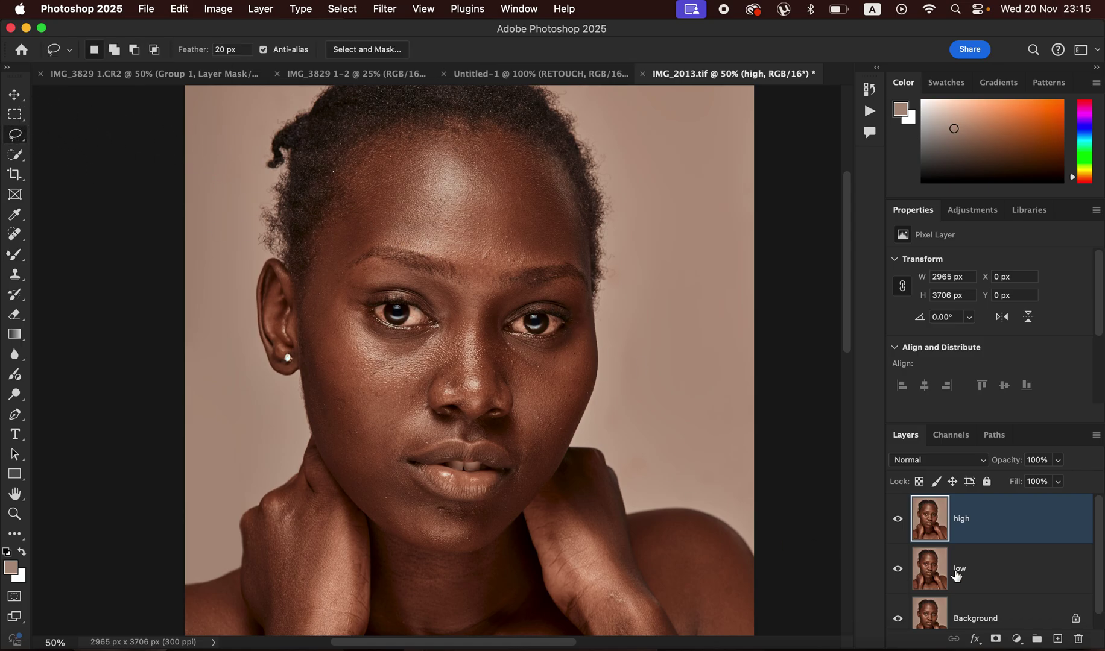
pyautogui.click(993, 578)
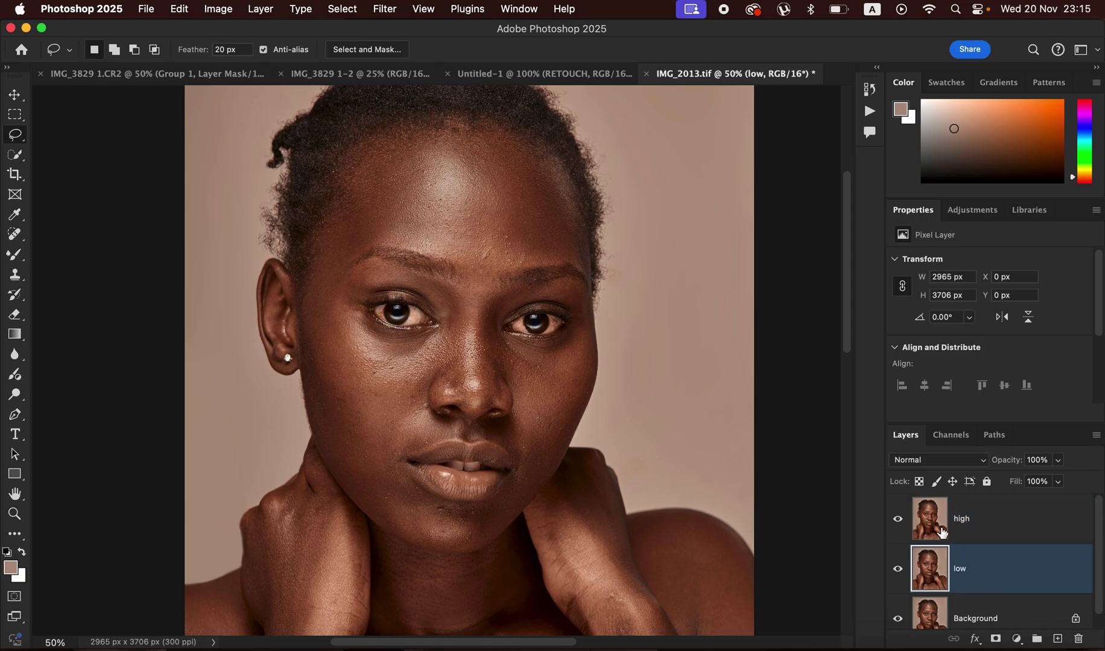
pyautogui.click(897, 520)
# - Apply a Gaussian Blur with a radius of 7.0 pixels to the low layer
pyautogui.click(386, 9)
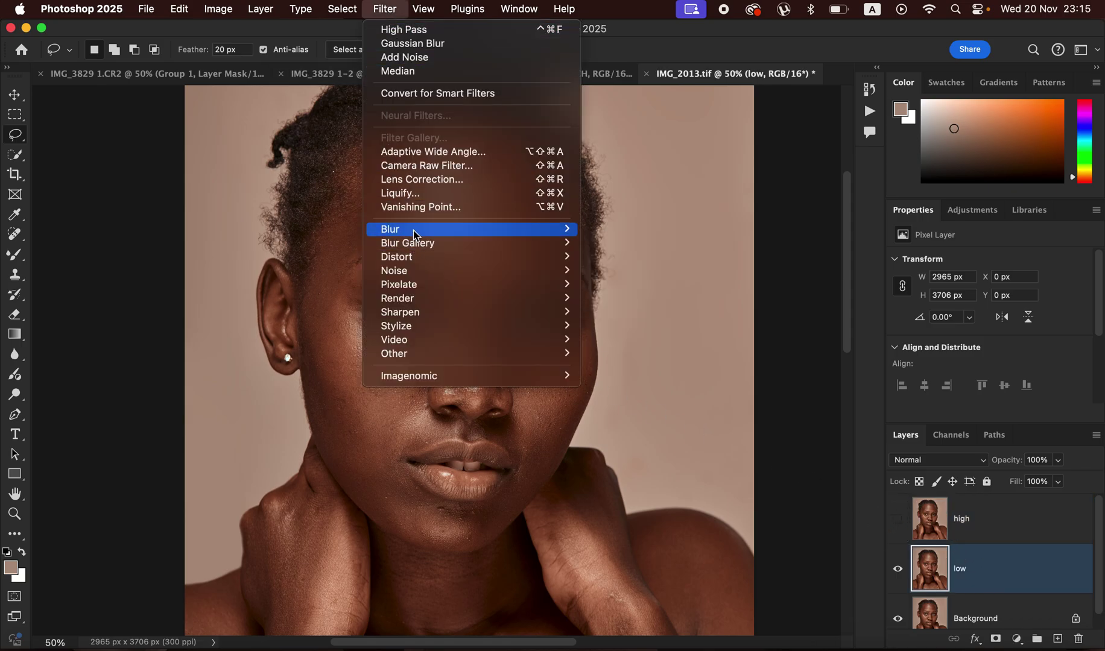
pyautogui.moveTo(414, 230)
pyautogui.click(657, 293)
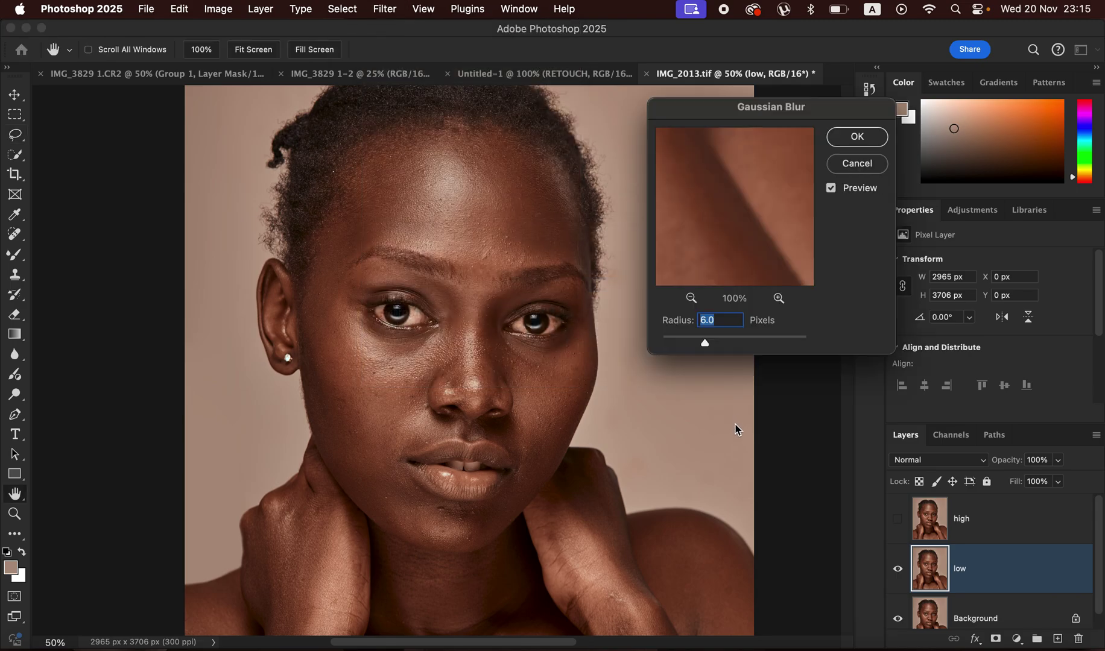
pyautogui.moveTo(706, 344); pyautogui.dragTo(662, 344)
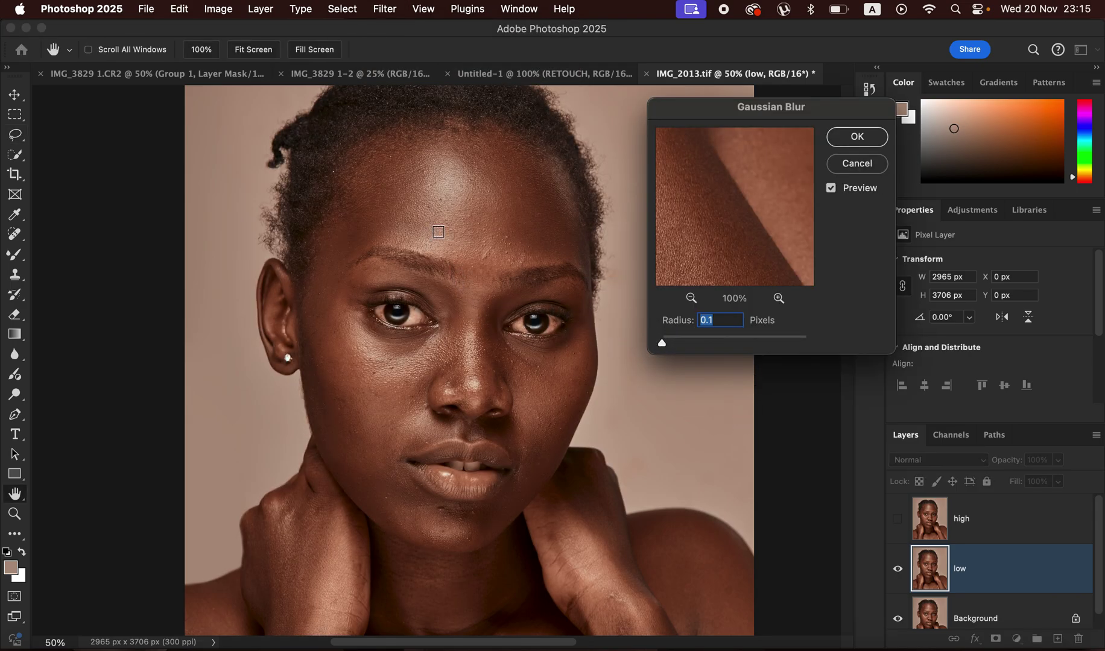
pyautogui.click(454, 349)
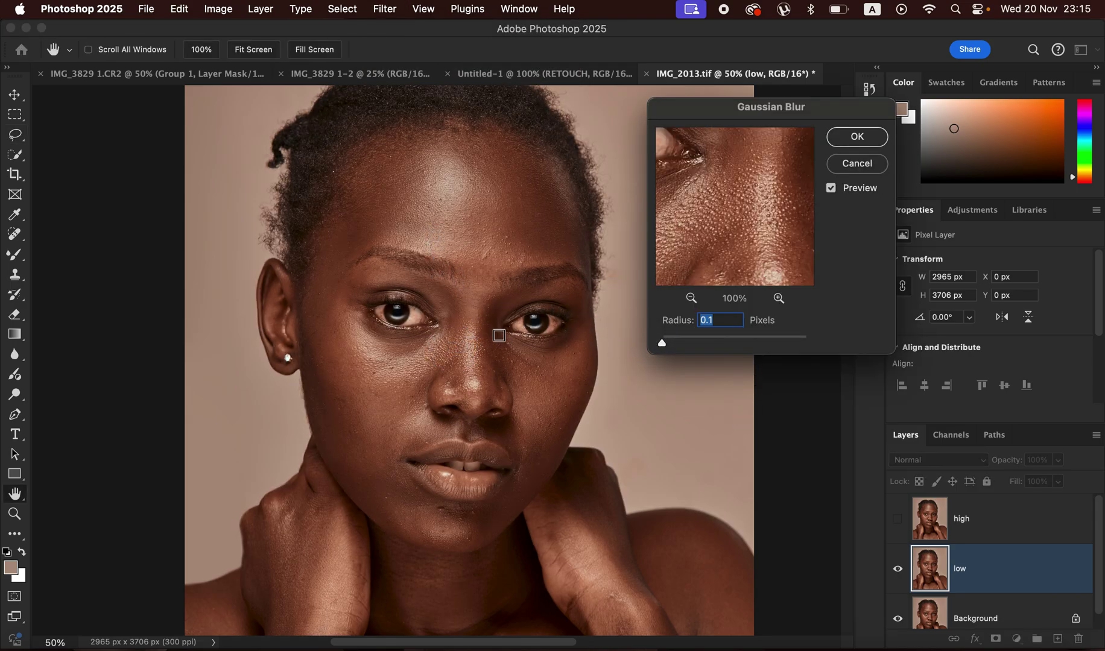
pyautogui.moveTo(661, 343); pyautogui.dragTo(699, 348)
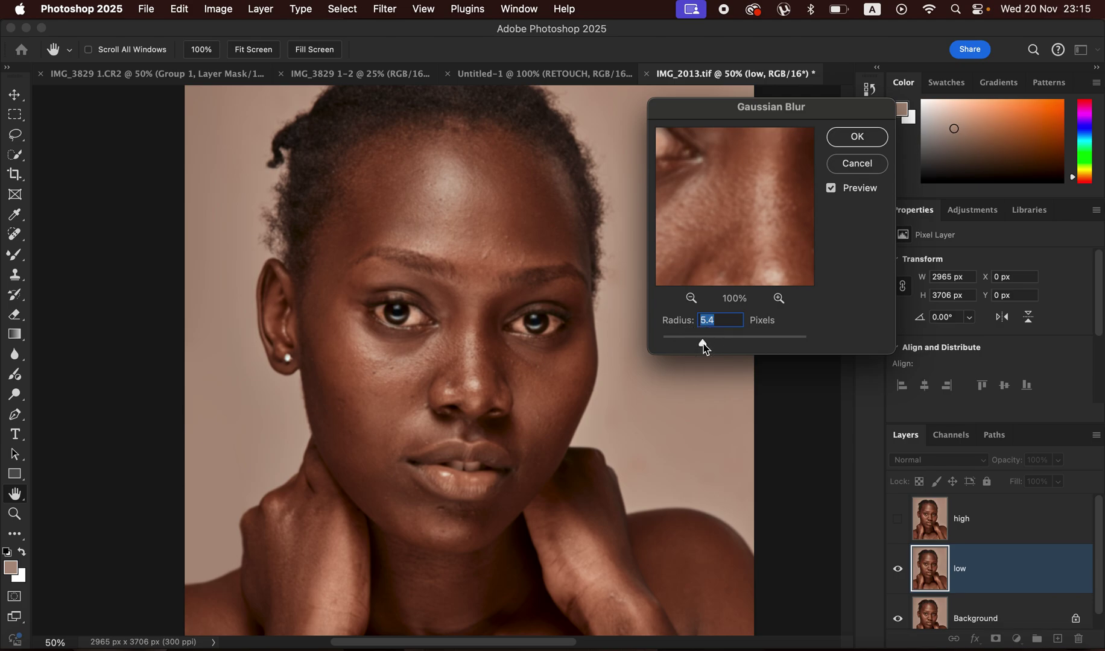
pyautogui.moveTo(709, 344); pyautogui.dragTo(708, 343)
pyautogui.moveTo(741, 237); pyautogui.dragTo(746, 231)
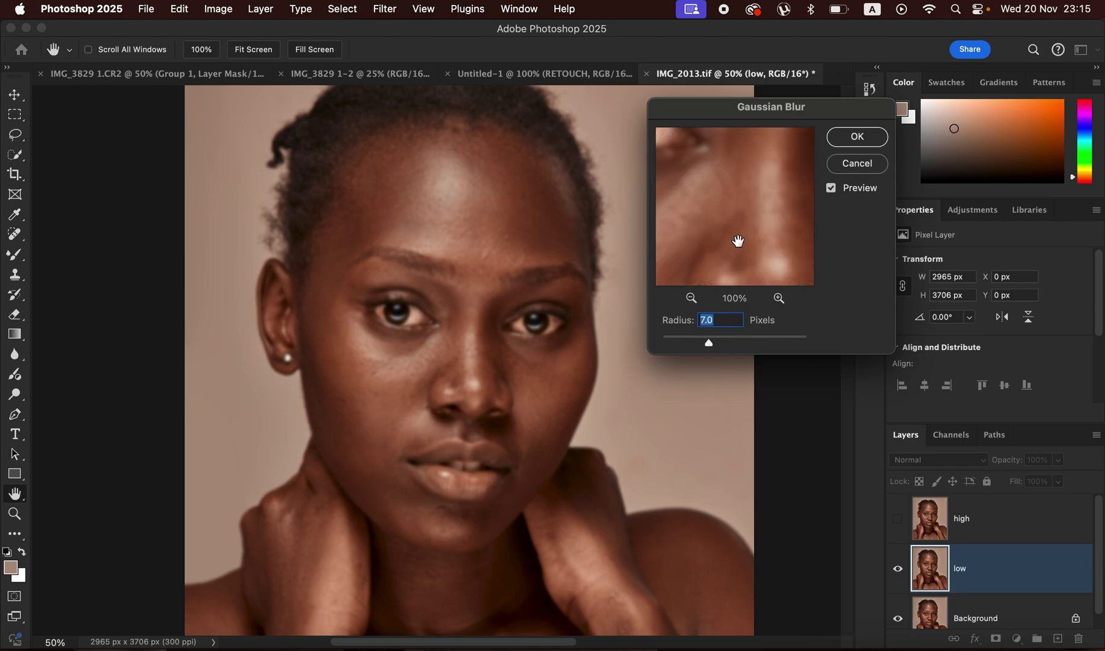
pyautogui.moveTo(743, 241)
pyautogui.mouseDown()
pyautogui.moveTo(731, 236)
pyautogui.moveTo(741, 237)
pyautogui.mouseUp()
pyautogui.click(857, 137)
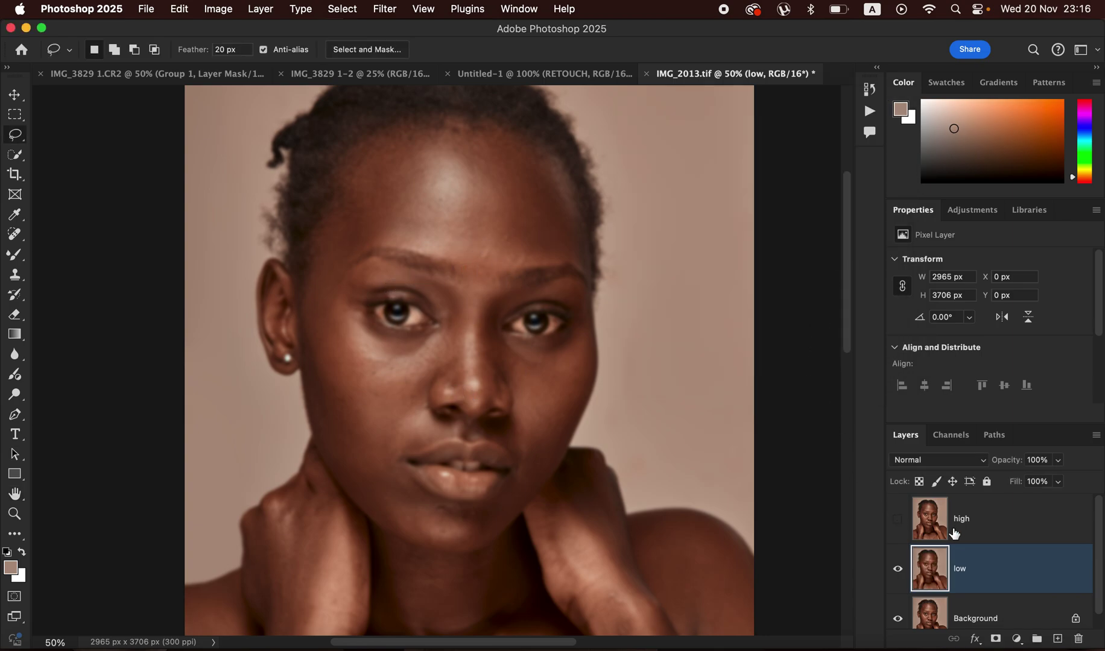
# - Show the high layer and set up Apply Image on it with low as source layer, RGB channel, Invert enabled and Add blending
pyautogui.click(985, 530)
pyautogui.click(898, 520)
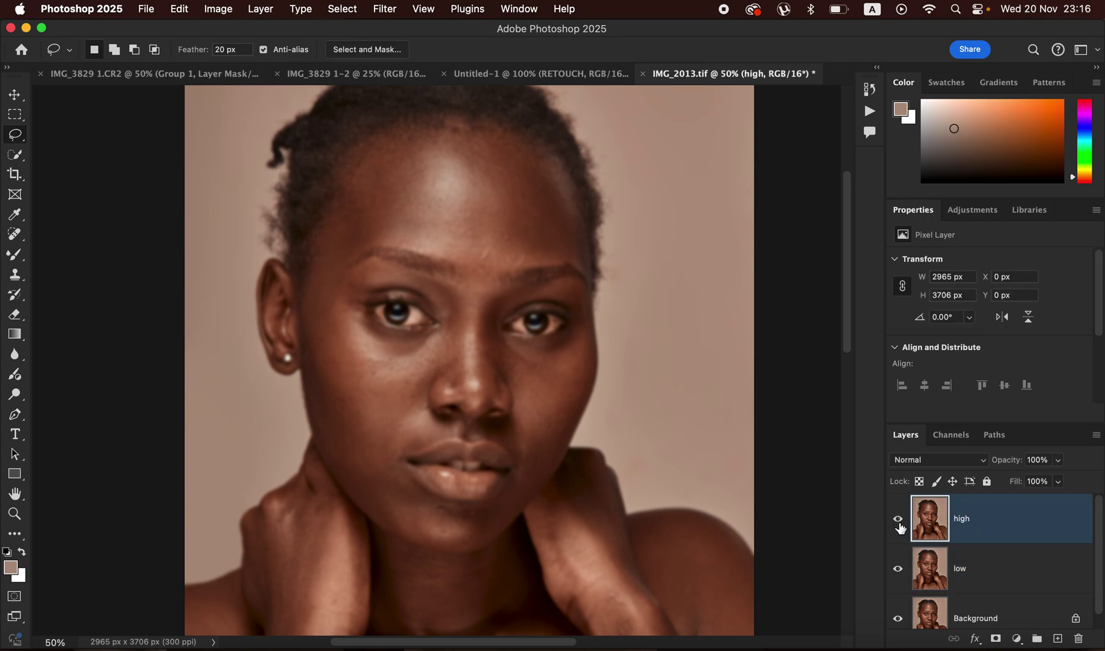
pyautogui.click(220, 10)
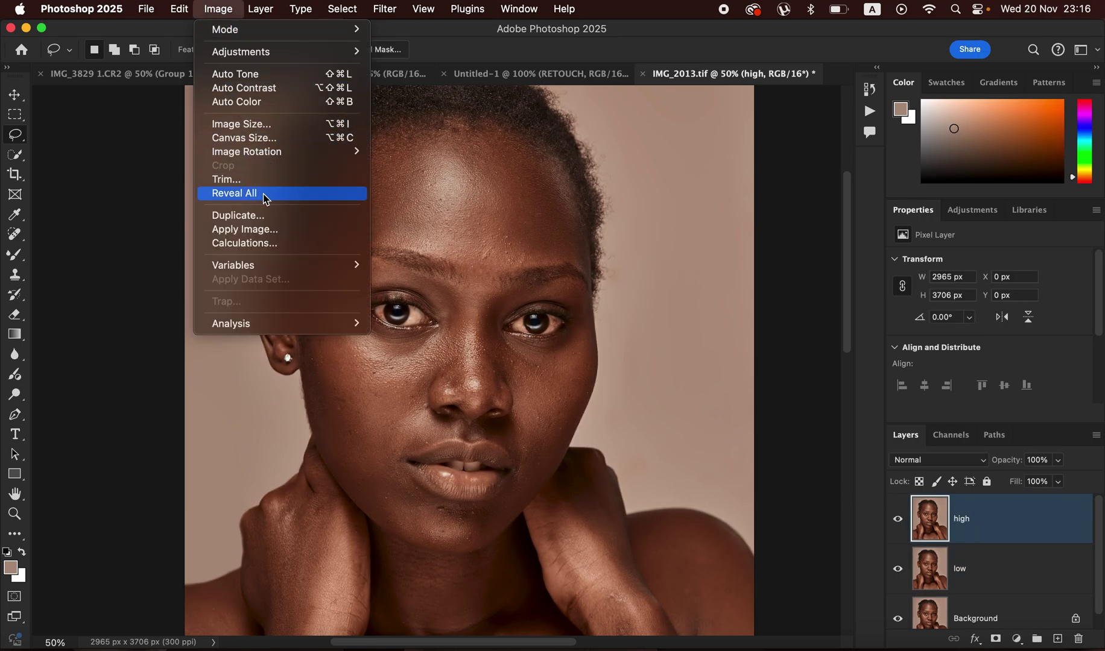
pyautogui.click(264, 229)
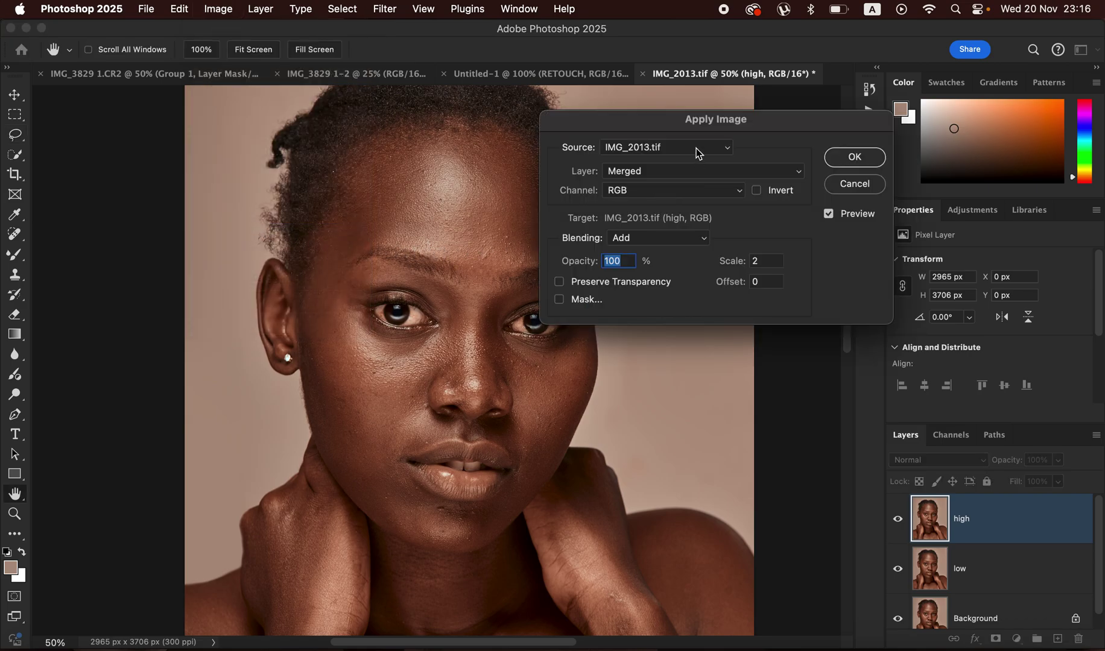
pyautogui.moveTo(708, 123); pyautogui.dragTo(616, 110)
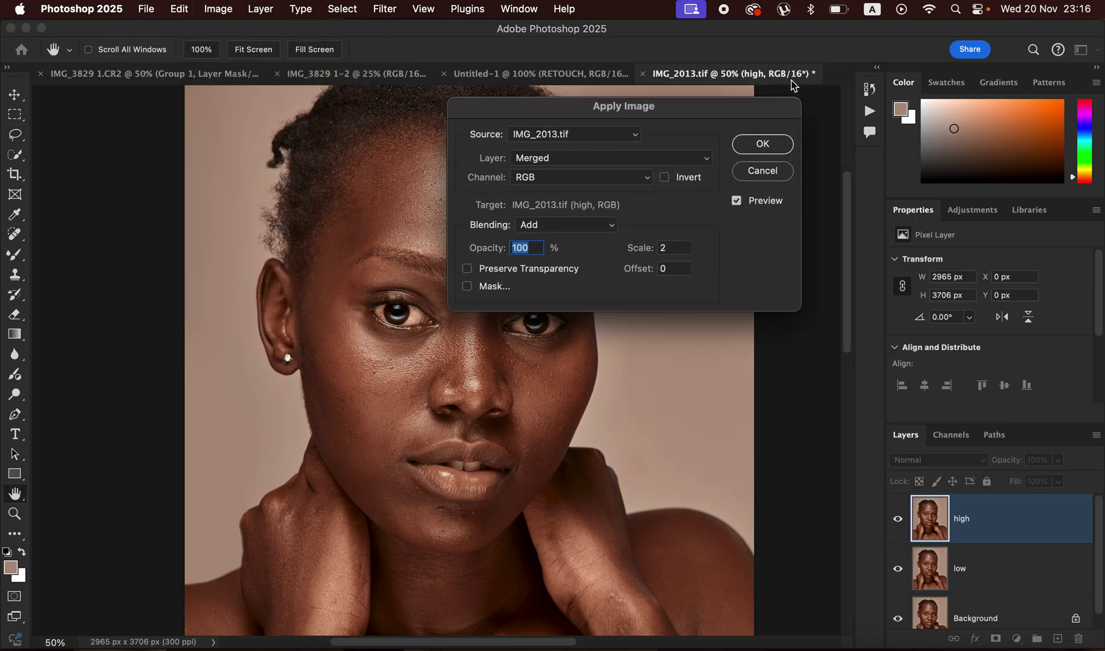
pyautogui.click(569, 162)
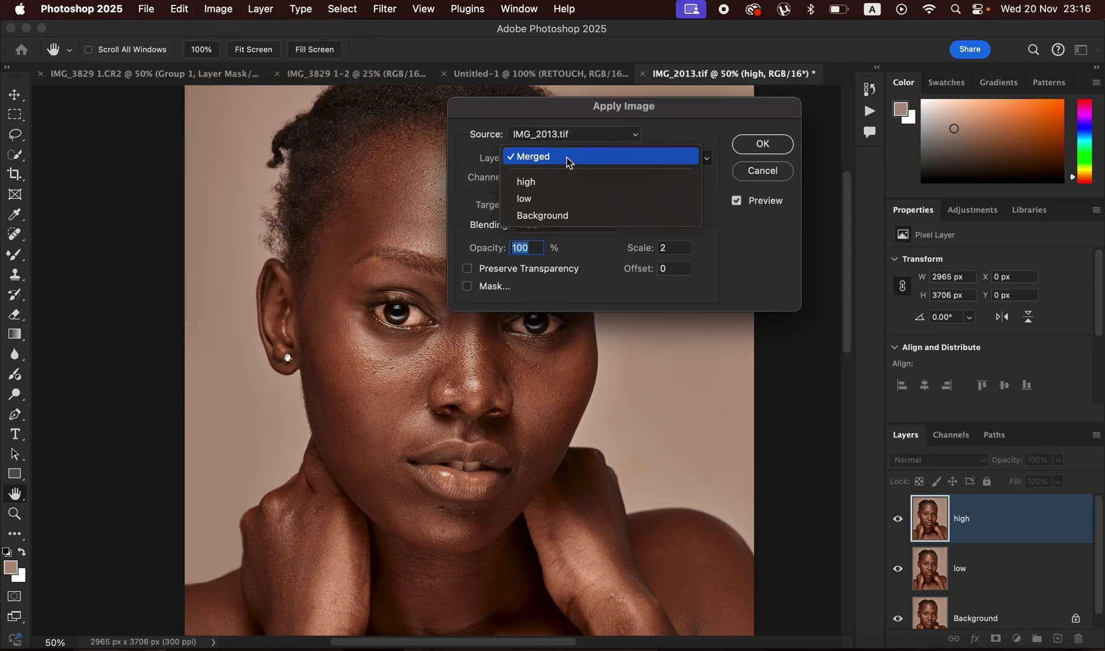
pyautogui.moveTo(579, 126); pyautogui.dragTo(577, 124)
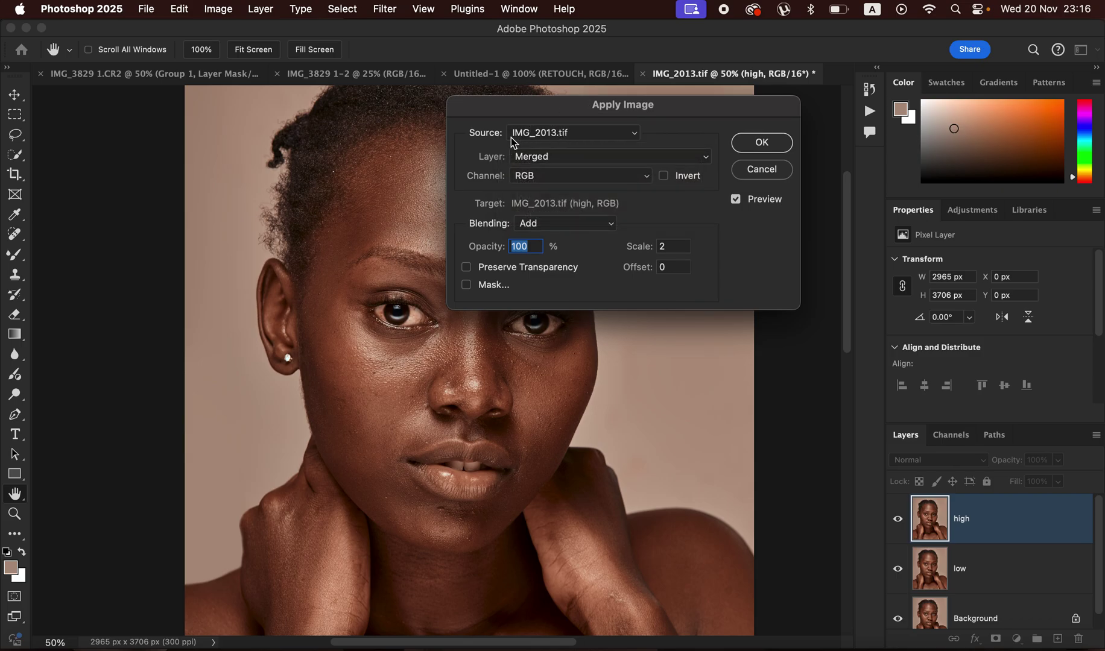
pyautogui.click(547, 163)
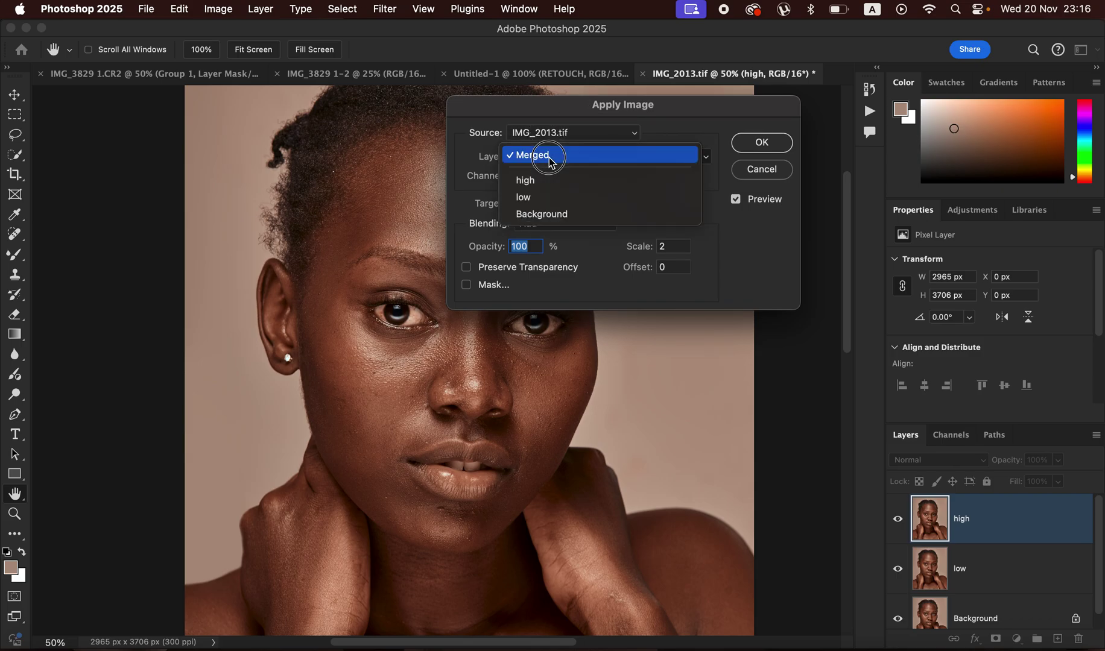
pyautogui.click(548, 193)
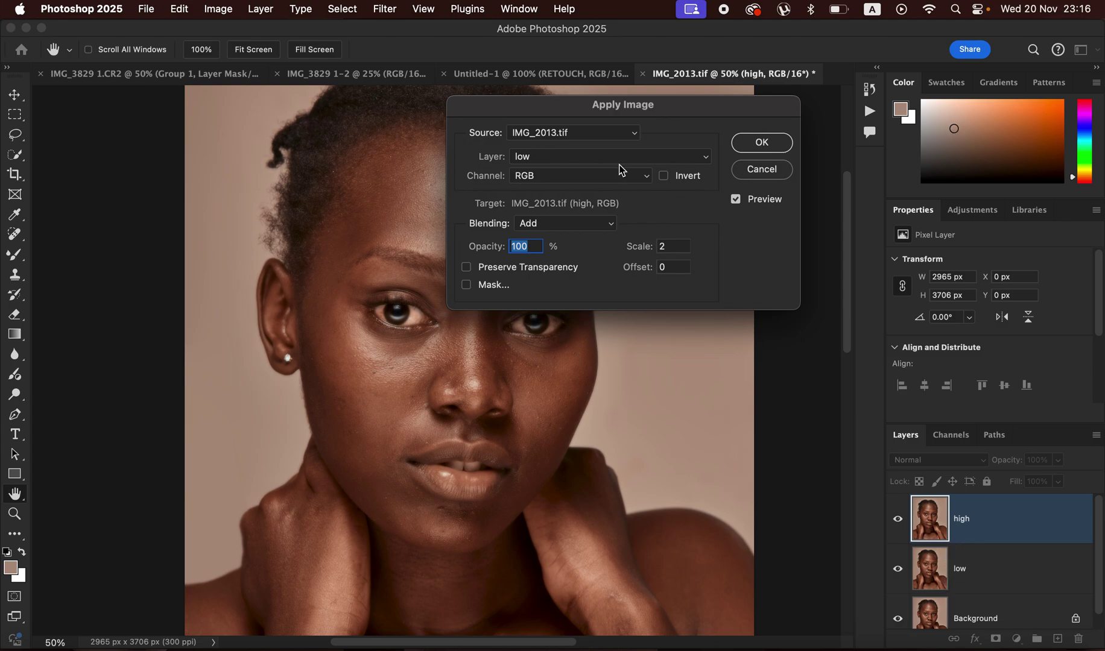
pyautogui.click(567, 179)
pyautogui.click(568, 179)
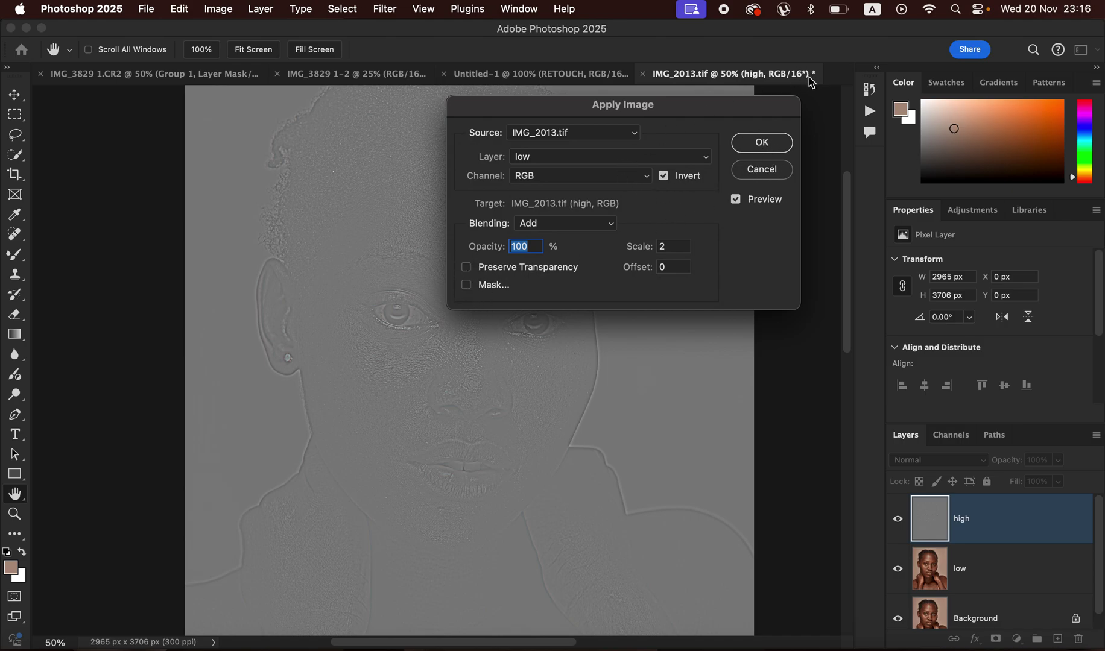
# - Try Subtract blending without Invert in Apply Image, and return to Add blending with Invert enabled
pyautogui.click(664, 176)
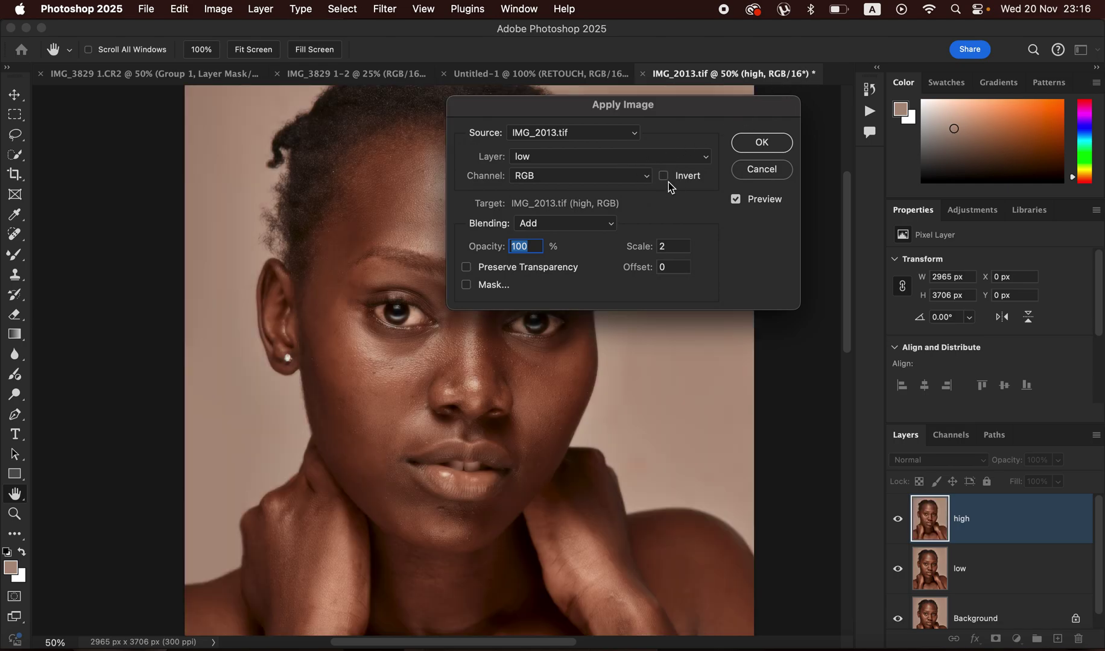
pyautogui.click(585, 223)
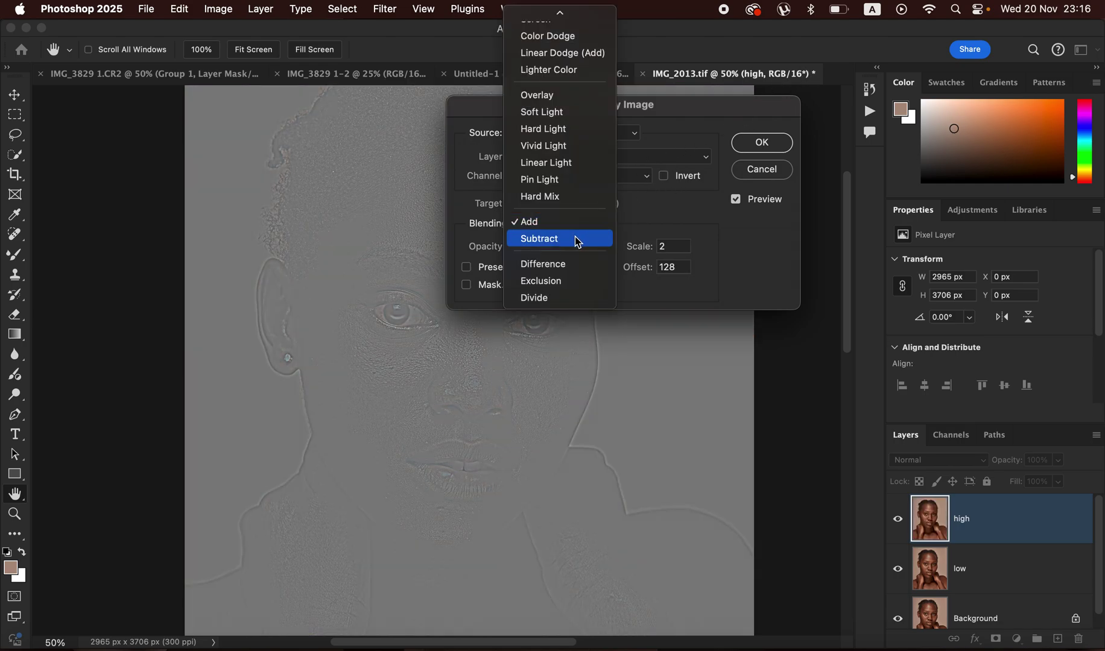
pyautogui.click(568, 240)
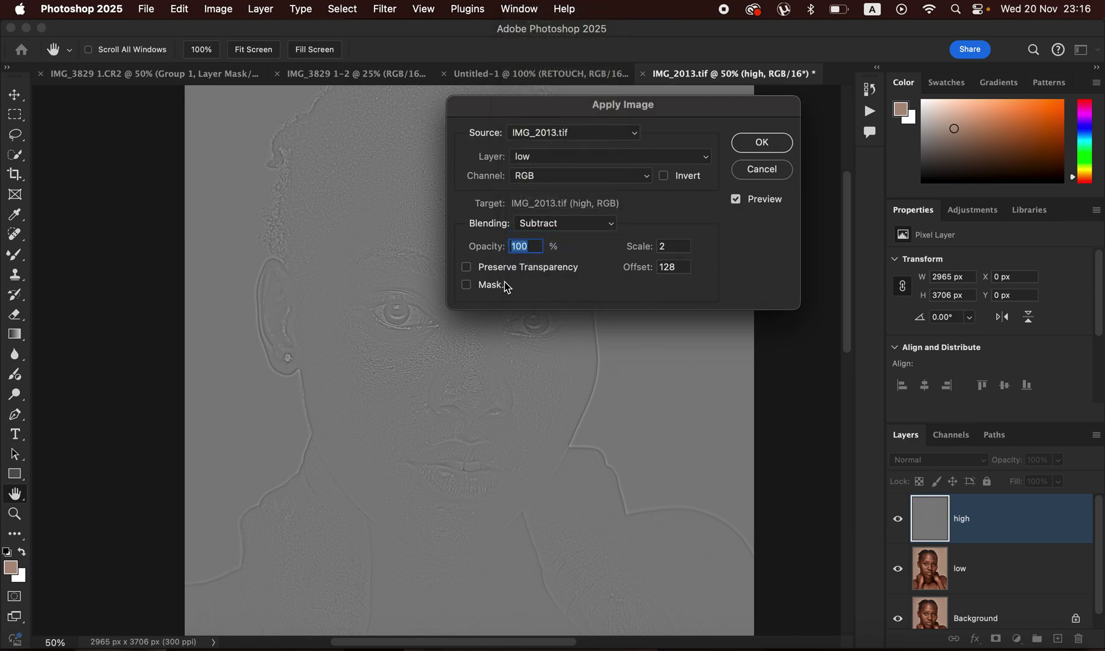
pyautogui.click(578, 224)
pyautogui.click(609, 207)
pyautogui.click(664, 177)
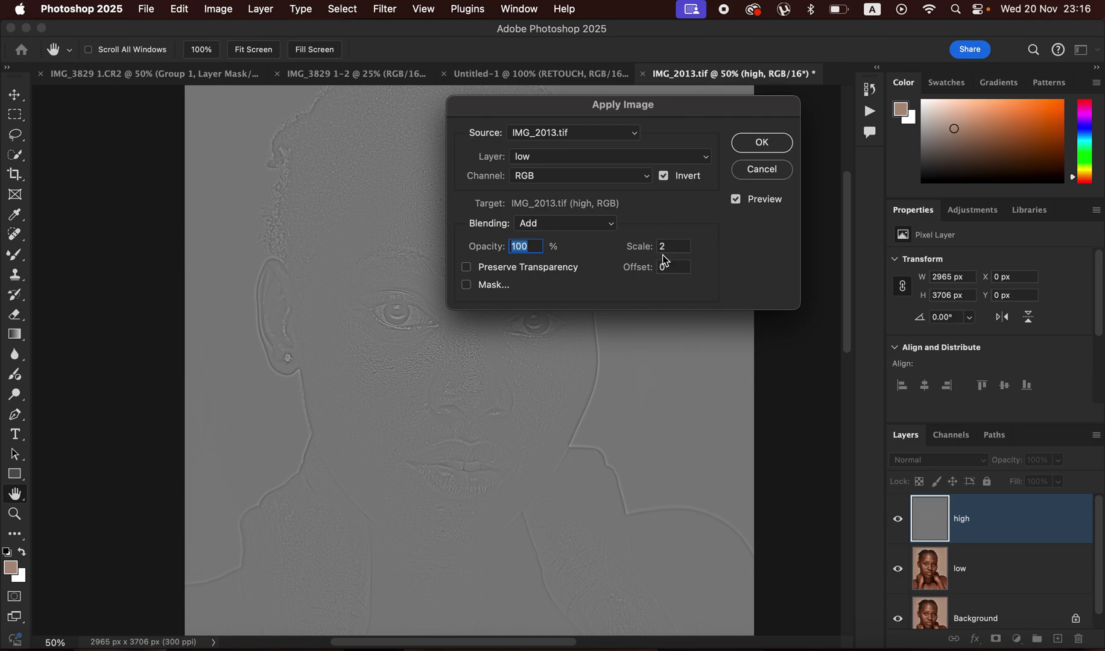
# - Accept the Apply Image settings and set the high layer's blend mode to Linear Light
pyautogui.click(761, 144)
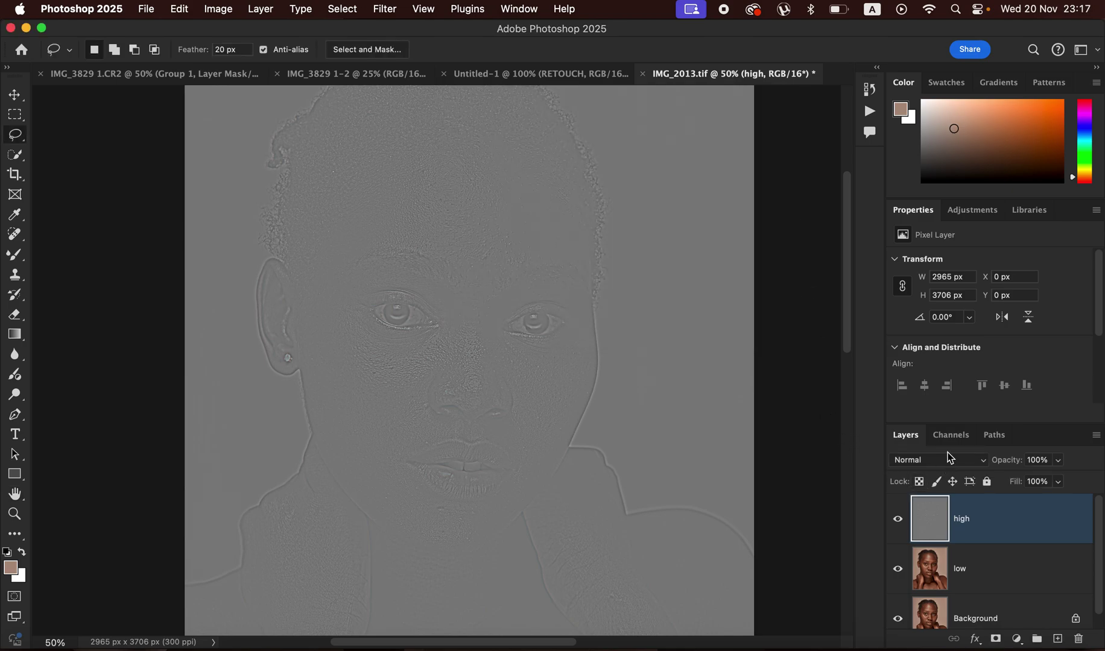
pyautogui.click(939, 461)
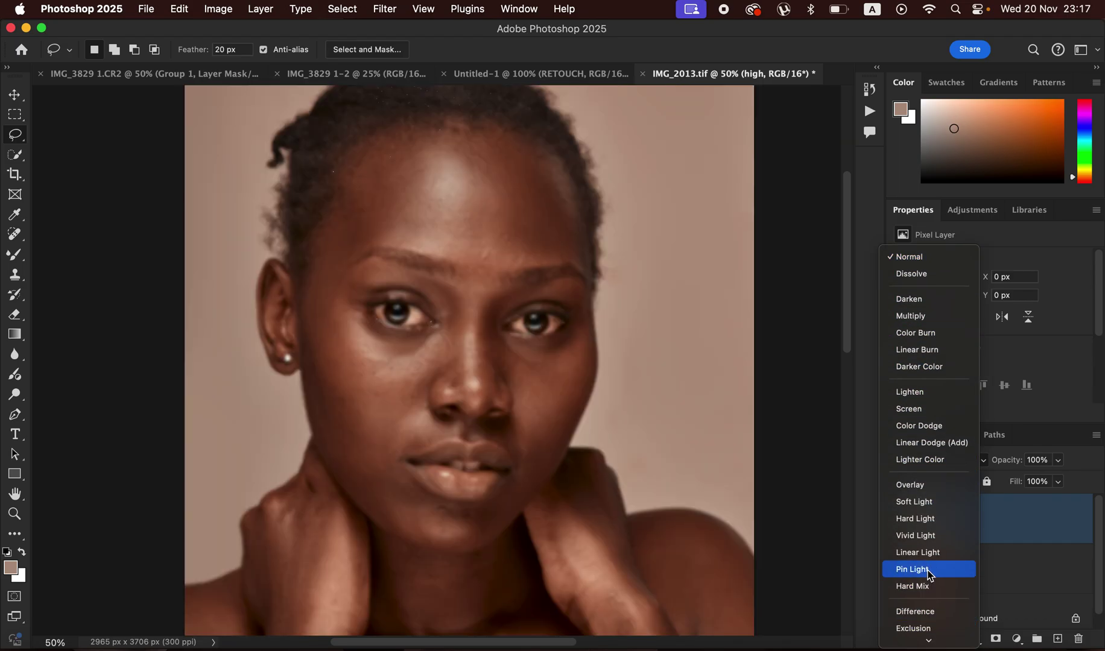
pyautogui.click(927, 559)
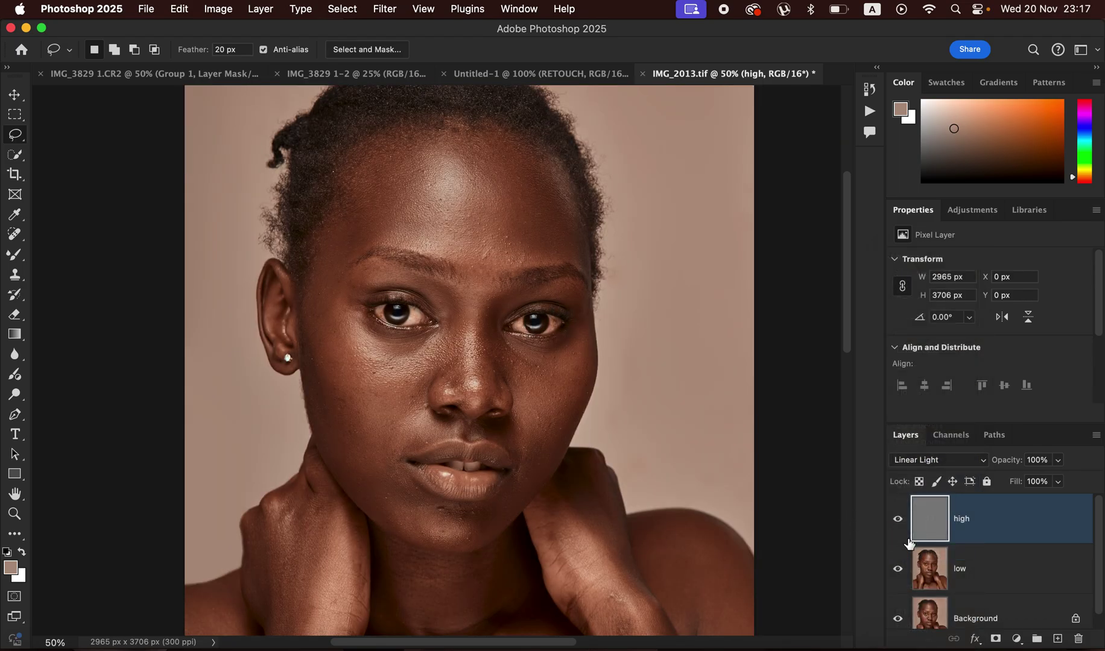
# - Group the high and low layers and expand the new group
pyautogui.keyDown('shift'); pyautogui.click(1000, 579); pyautogui.keyUp('shift')
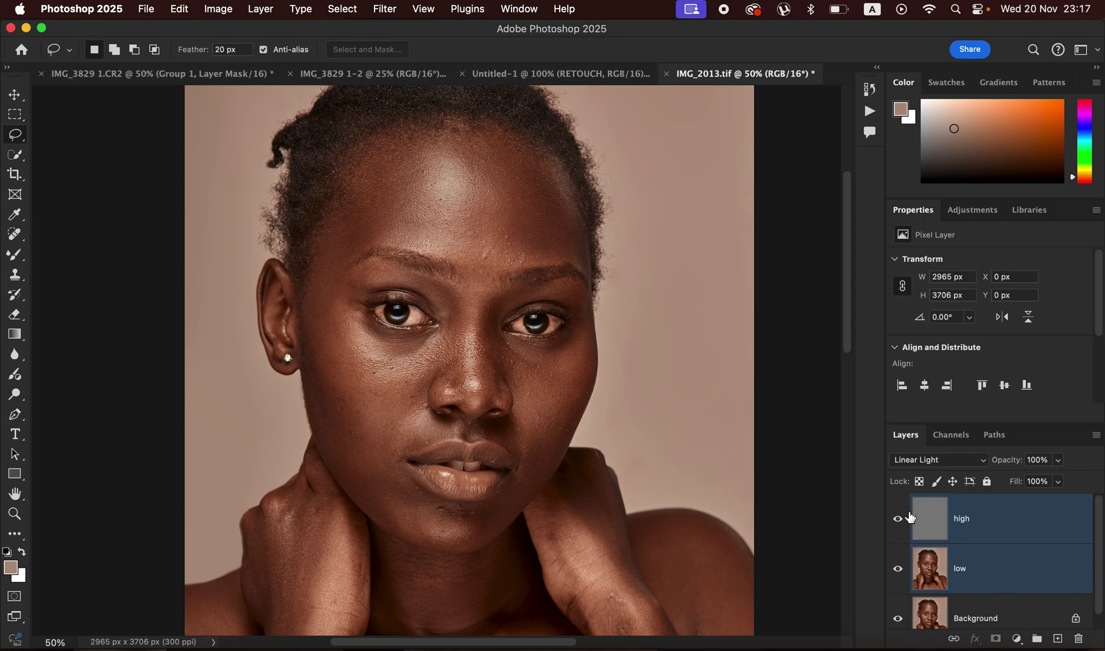
pyautogui.press('super+g')
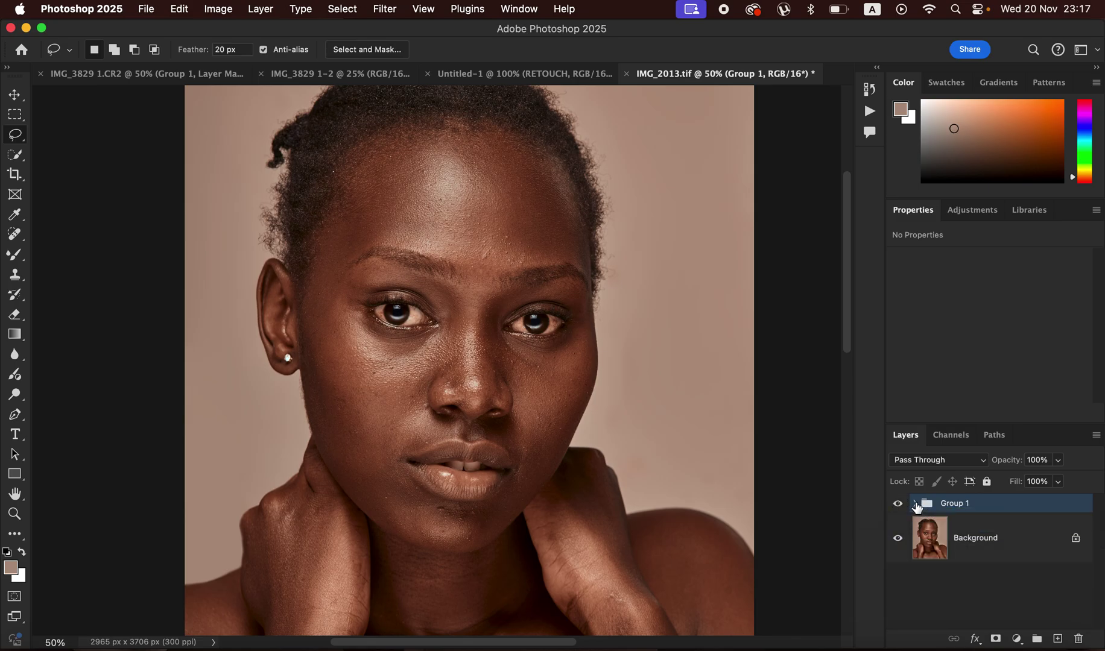
pyautogui.click(915, 503)
# - Hide the high layer and activate the low layer with the Mixer Brush tool
pyautogui.click(898, 538)
pyautogui.click(998, 585)
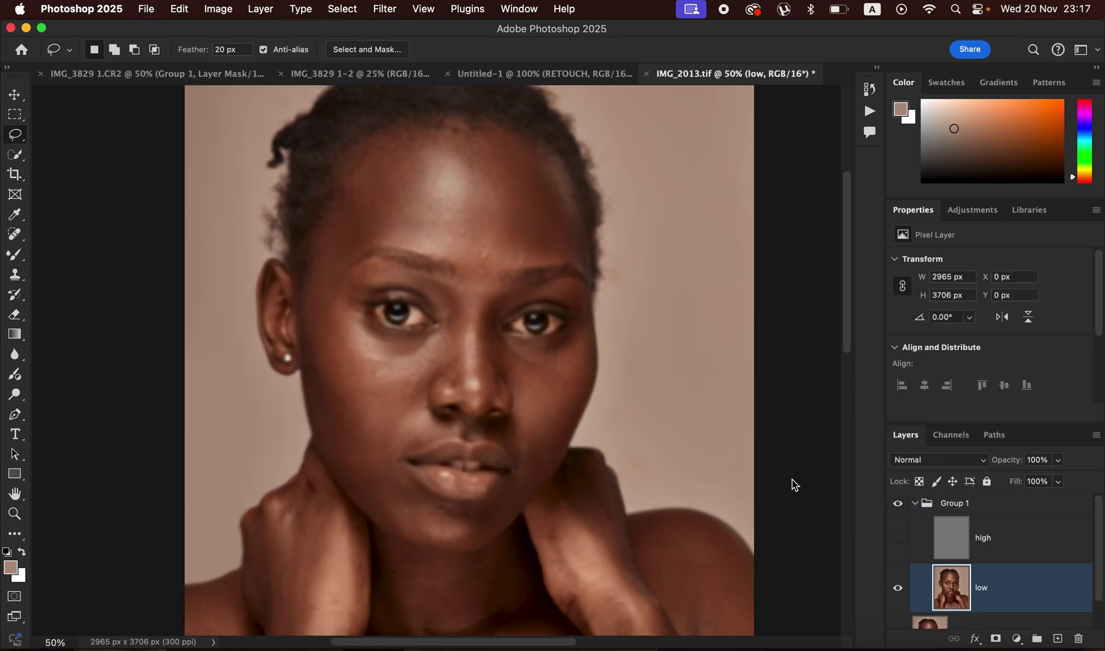
pyautogui.moveTo(14, 254)
pyautogui.mouseDown()
pyautogui.moveTo(45, 253)
pyautogui.moveTo(88, 294)
pyautogui.mouseUp()
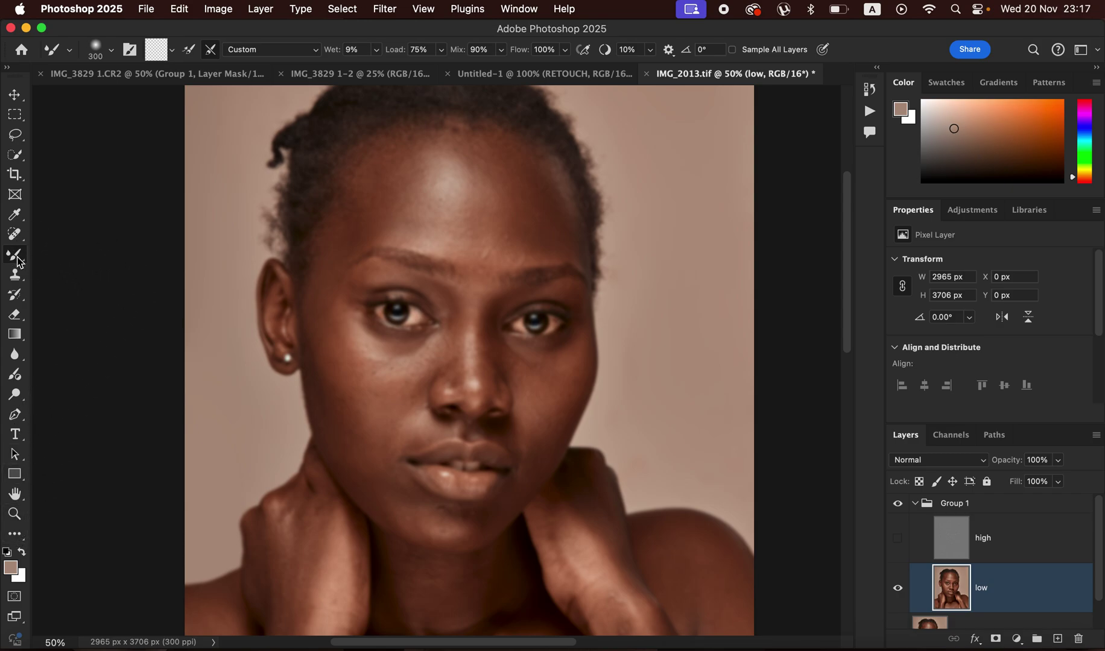
# - Check the Mixer Brush's size and hardness, then clean the brush of its loaded paint
pyautogui.click(111, 53)
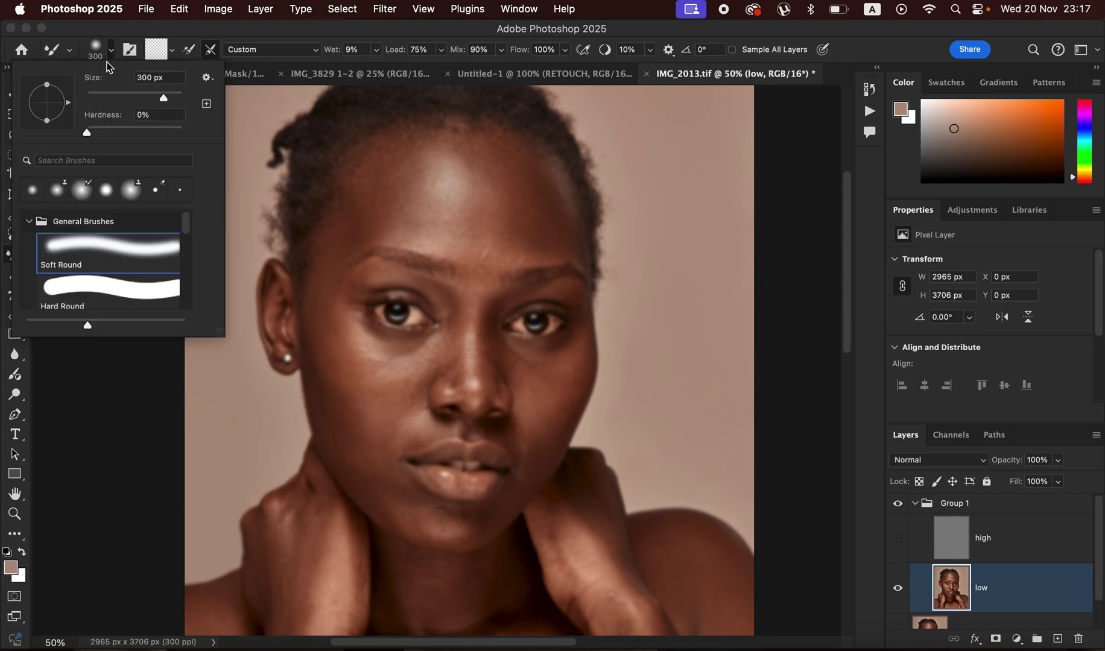
pyautogui.click(113, 51)
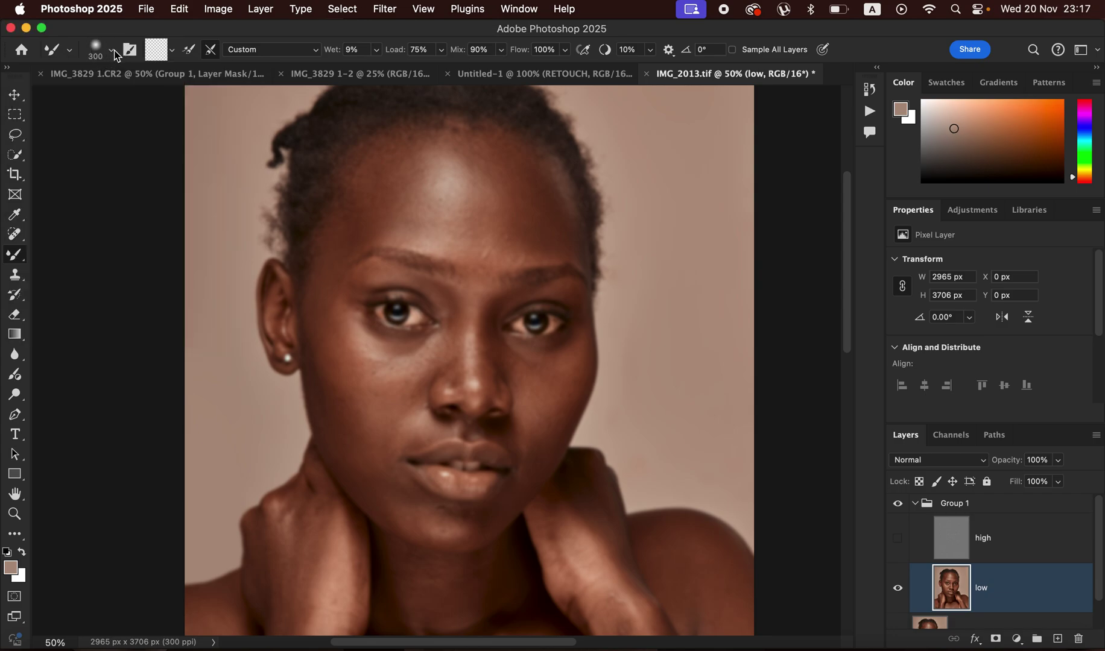
pyautogui.click(173, 51)
pyautogui.click(176, 83)
pyautogui.click(173, 53)
pyautogui.click(176, 71)
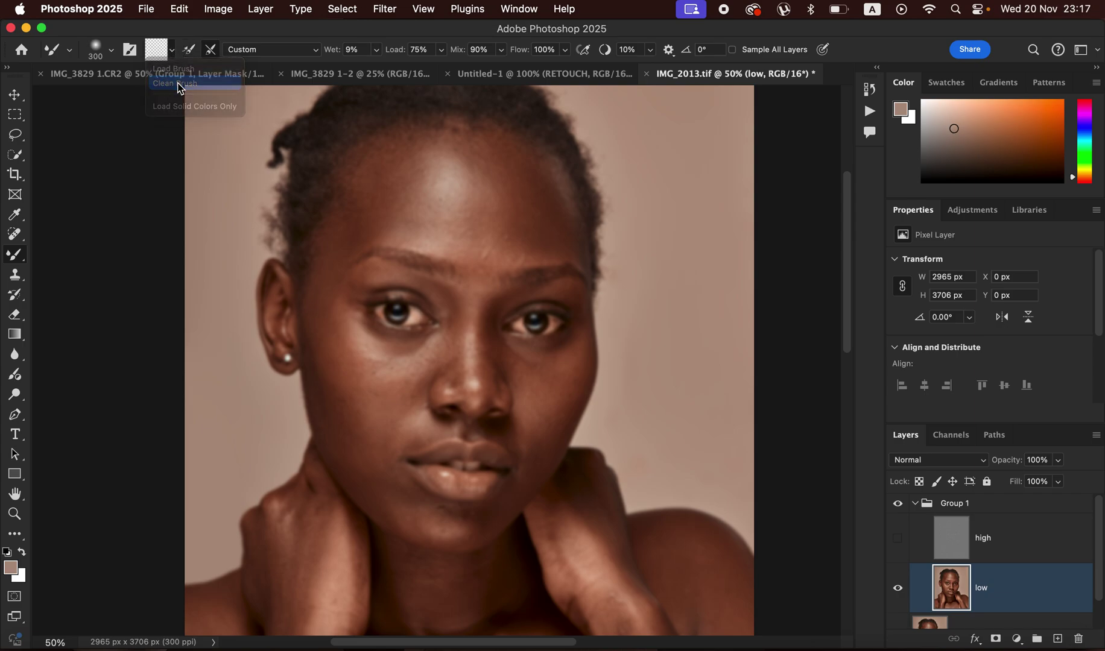
pyautogui.click(189, 52)
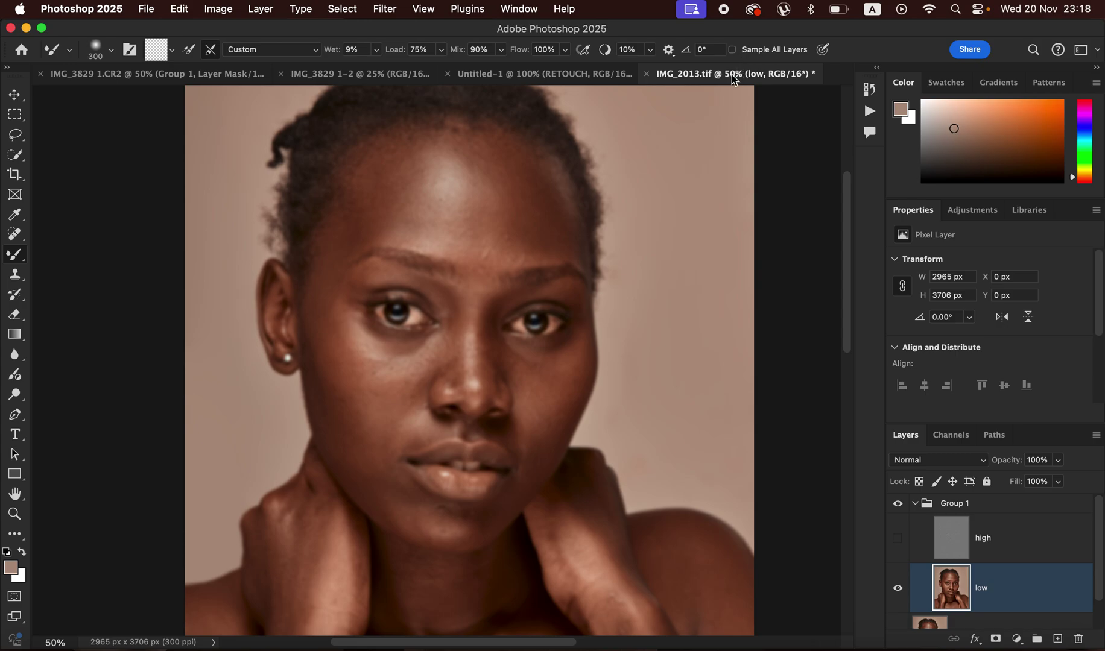
# - Fit more of the portrait in view and adjust the Mixer Brush size to 300 px
pyautogui.press('super+minus')
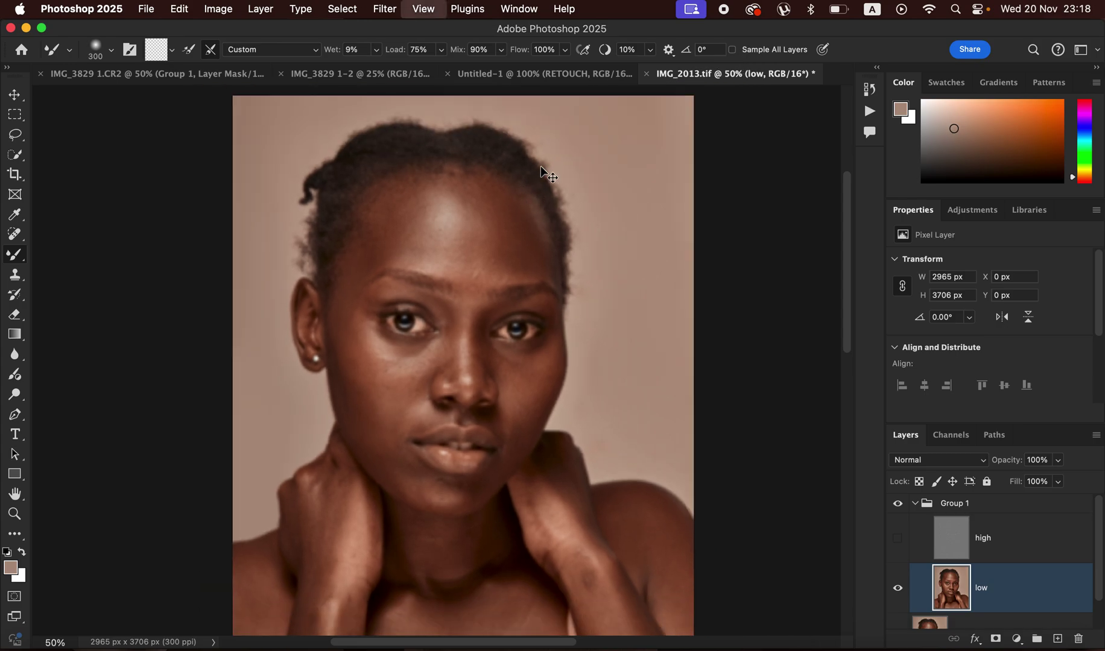
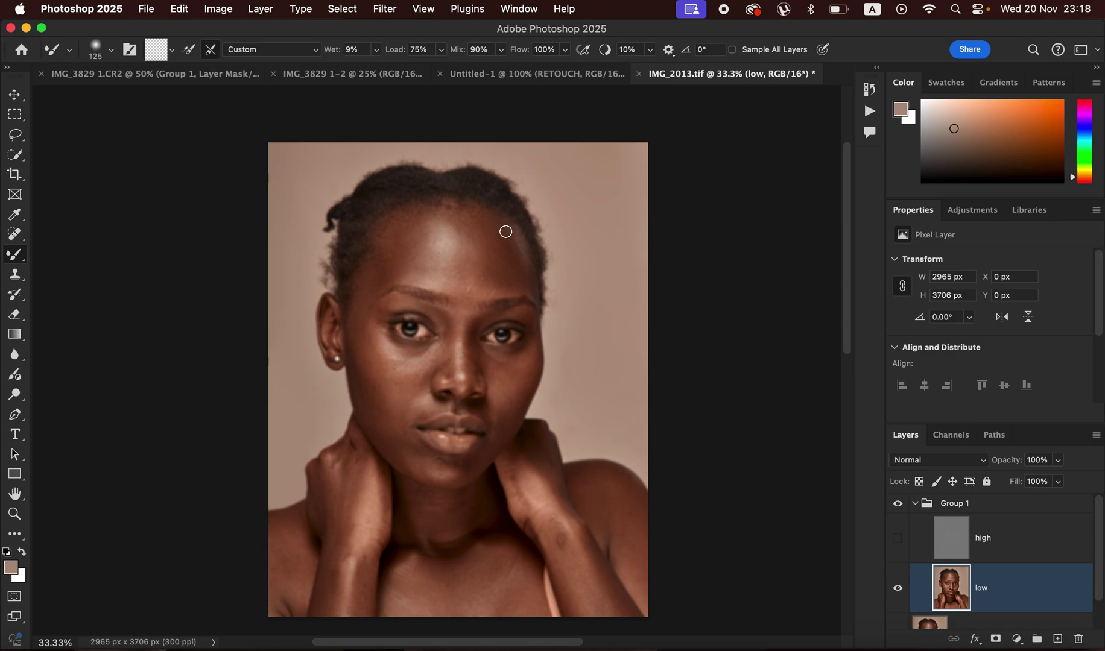
pyautogui.press(']')
pyautogui.press(']')
pyautogui.press('[')
pyautogui.press('[')
pyautogui.press('[')
# - Examine the uneven tones around the eyes, nose and cheeks at high magnification, and return to the full portrait
pyautogui.press('super+equal')
pyautogui.press('super+equal')
pyautogui.press('super+equal')
pyautogui.press('super+equal')
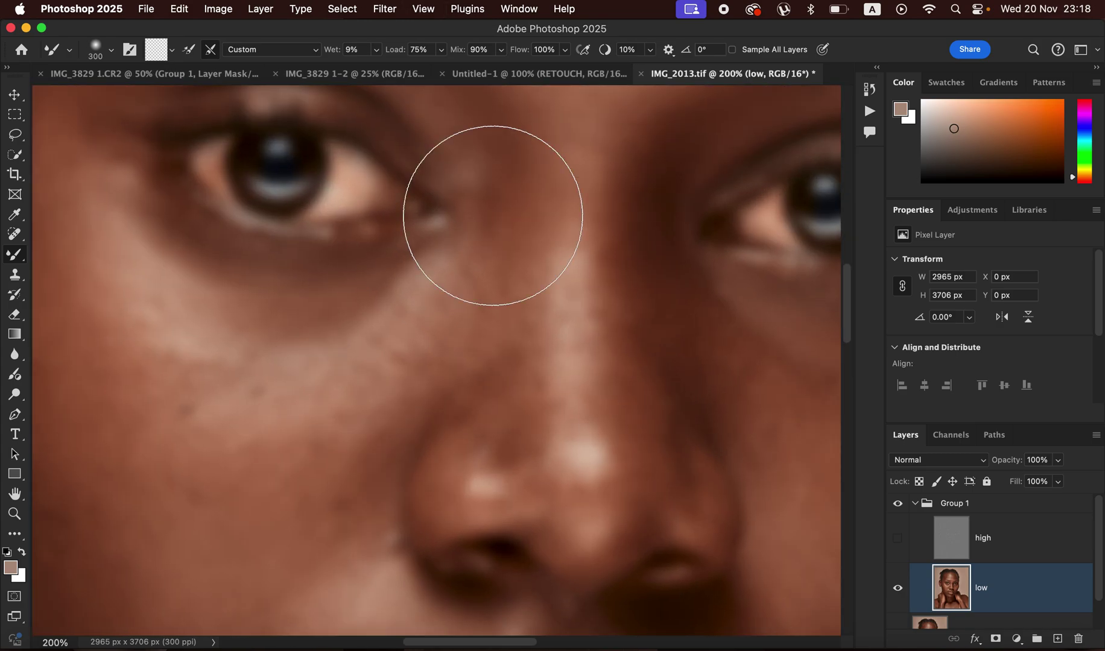
pyautogui.press('super+minus')
pyautogui.press('super+minus')
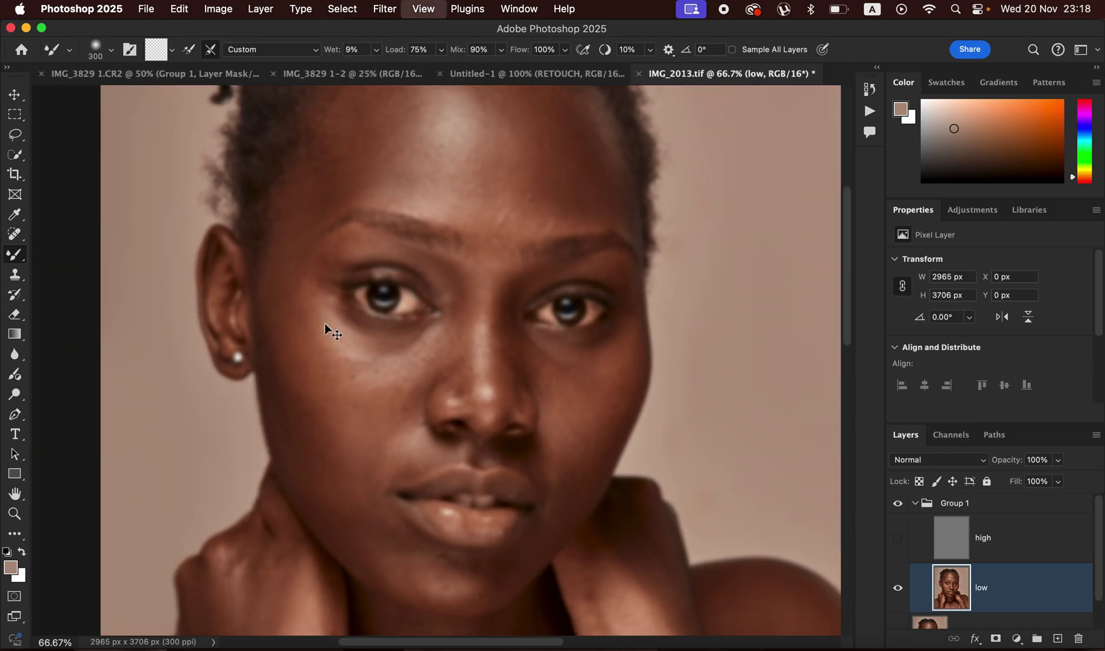
pyautogui.press('super+minus')
pyautogui.press('super+minus')
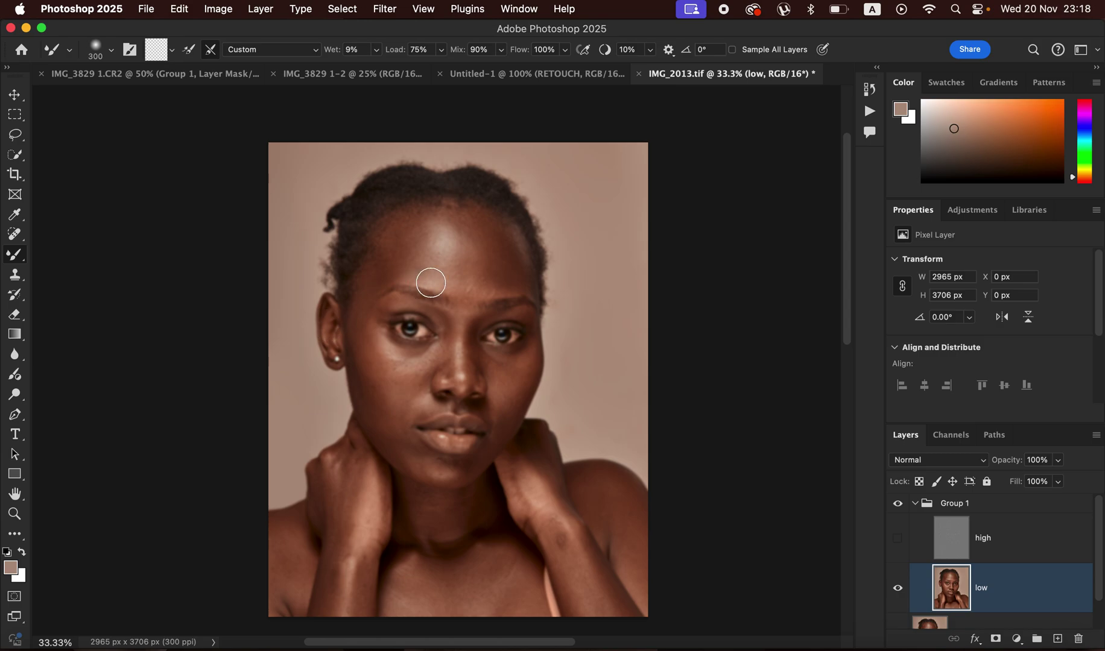
# - Blend the uneven tones across the forehead on the low layer with the 300 px Mixer Brush
pyautogui.moveTo(503, 244)
pyautogui.mouseDown()
pyautogui.moveTo(505, 247)
pyautogui.moveTo(504, 270)
pyautogui.moveTo(494, 236)
pyautogui.moveTo(497, 280)
pyautogui.moveTo(485, 225)
pyautogui.moveTo(486, 292)
pyautogui.moveTo(513, 254)
pyautogui.moveTo(512, 266)
pyautogui.moveTo(474, 213)
pyautogui.moveTo(489, 268)
pyautogui.moveTo(499, 248)
pyautogui.moveTo(507, 268)
pyautogui.moveTo(500, 250)
pyautogui.moveTo(487, 278)
pyautogui.moveTo(487, 257)
pyautogui.mouseUp()
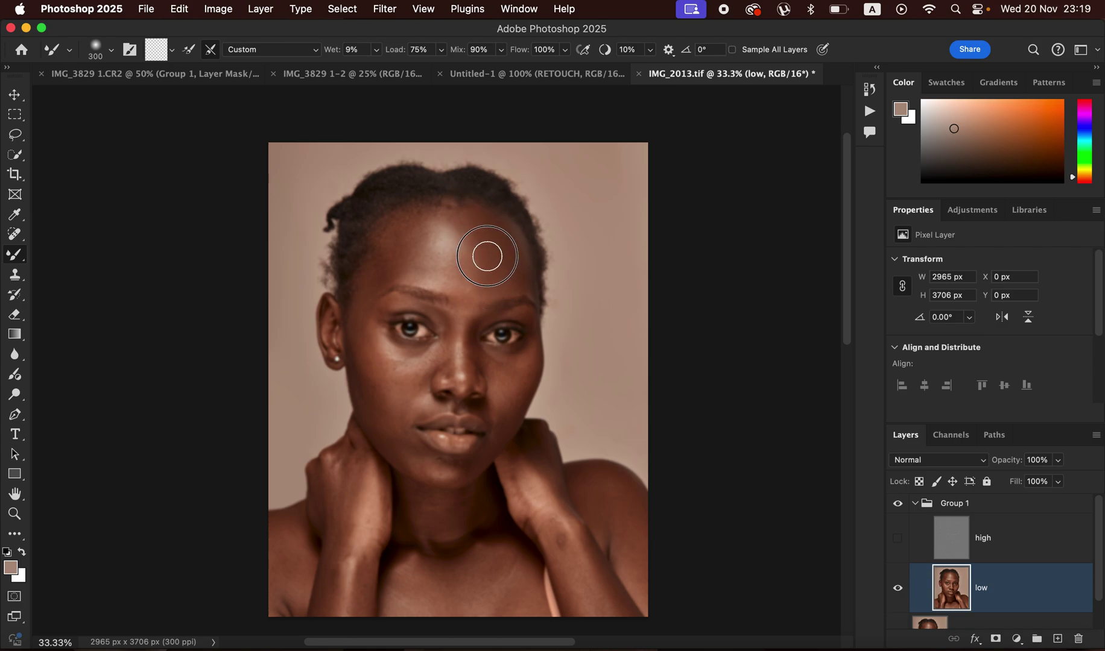
pyautogui.moveTo(397, 245)
pyautogui.mouseDown()
pyautogui.moveTo(368, 290)
pyautogui.moveTo(390, 238)
pyautogui.moveTo(403, 271)
pyautogui.moveTo(390, 257)
pyautogui.moveTo(400, 236)
pyautogui.moveTo(438, 247)
pyautogui.mouseUp()
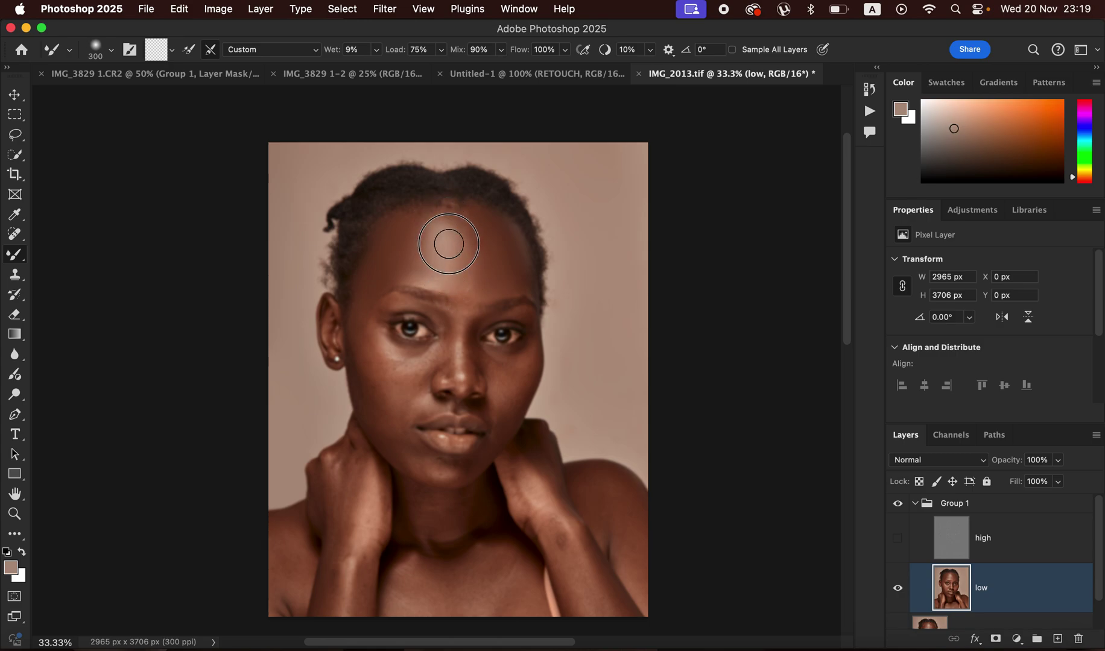
pyautogui.moveTo(406, 263); pyautogui.dragTo(396, 272)
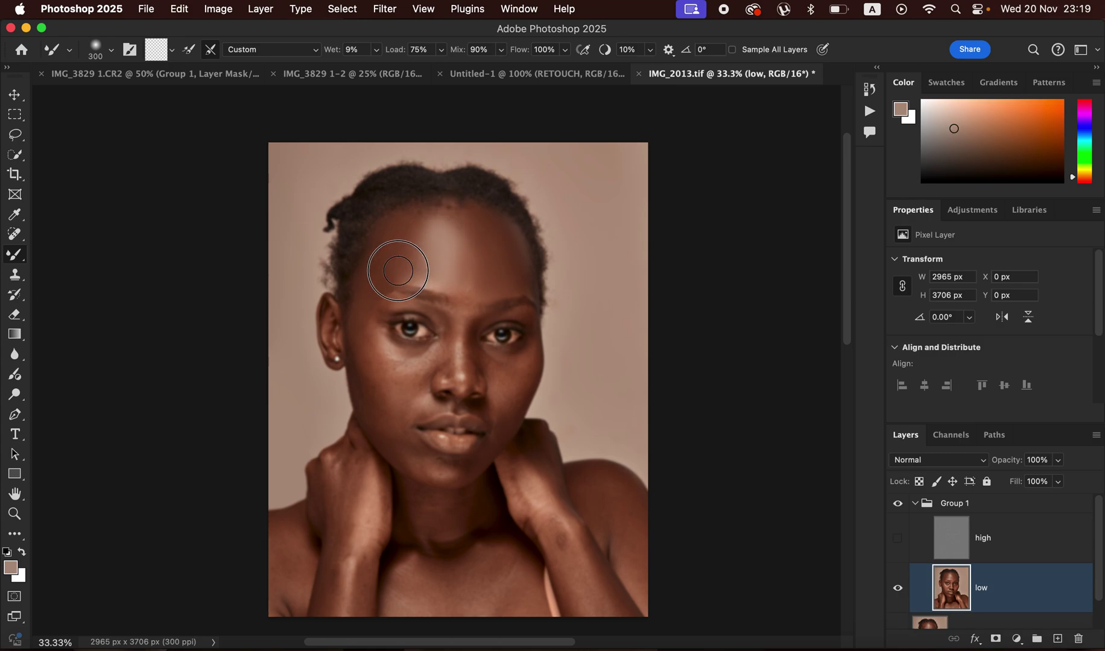
pyautogui.moveTo(468, 282)
pyautogui.mouseDown()
pyautogui.moveTo(466, 226)
pyautogui.moveTo(480, 281)
pyautogui.moveTo(457, 227)
pyautogui.moveTo(418, 234)
pyautogui.moveTo(404, 270)
pyautogui.moveTo(461, 286)
pyautogui.moveTo(462, 302)
pyautogui.moveTo(507, 278)
pyautogui.moveTo(510, 245)
pyautogui.moveTo(497, 255)
pyautogui.moveTo(410, 237)
pyautogui.moveTo(441, 220)
pyautogui.moveTo(457, 241)
pyautogui.moveTo(434, 254)
pyautogui.mouseUp()
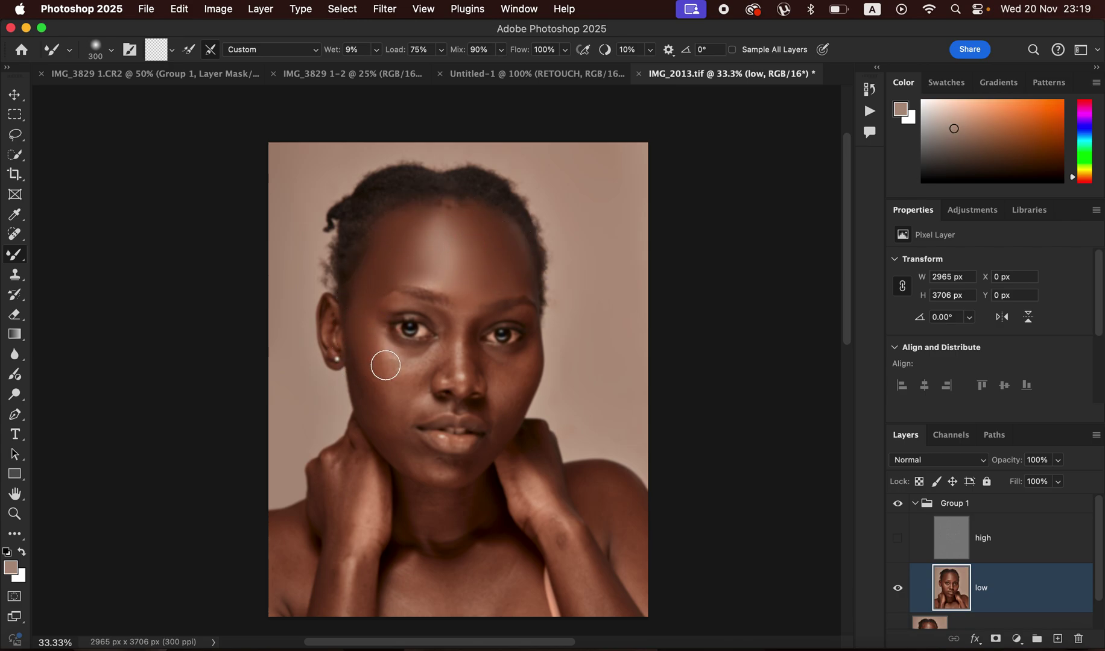
# - Blend the skin tones on both cheeks and beside the nose and mouth, dismissing the incoming call window
pyautogui.moveTo(385, 376)
pyautogui.mouseDown()
pyautogui.moveTo(361, 355)
pyautogui.moveTo(399, 389)
pyautogui.moveTo(389, 412)
pyautogui.mouseUp()
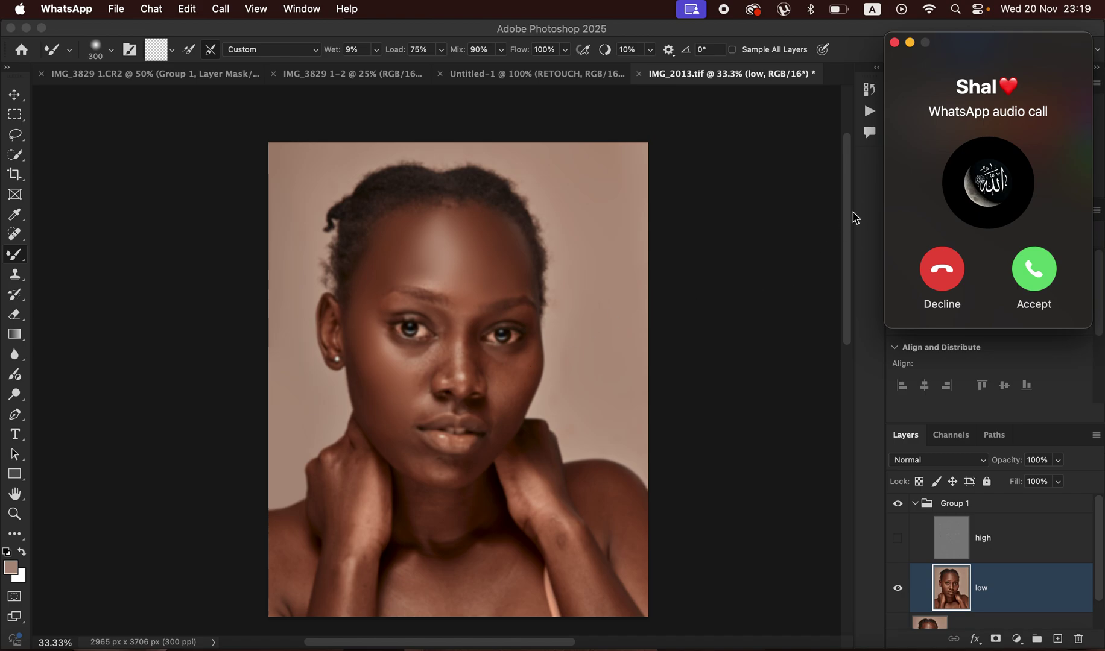
pyautogui.click(895, 42)
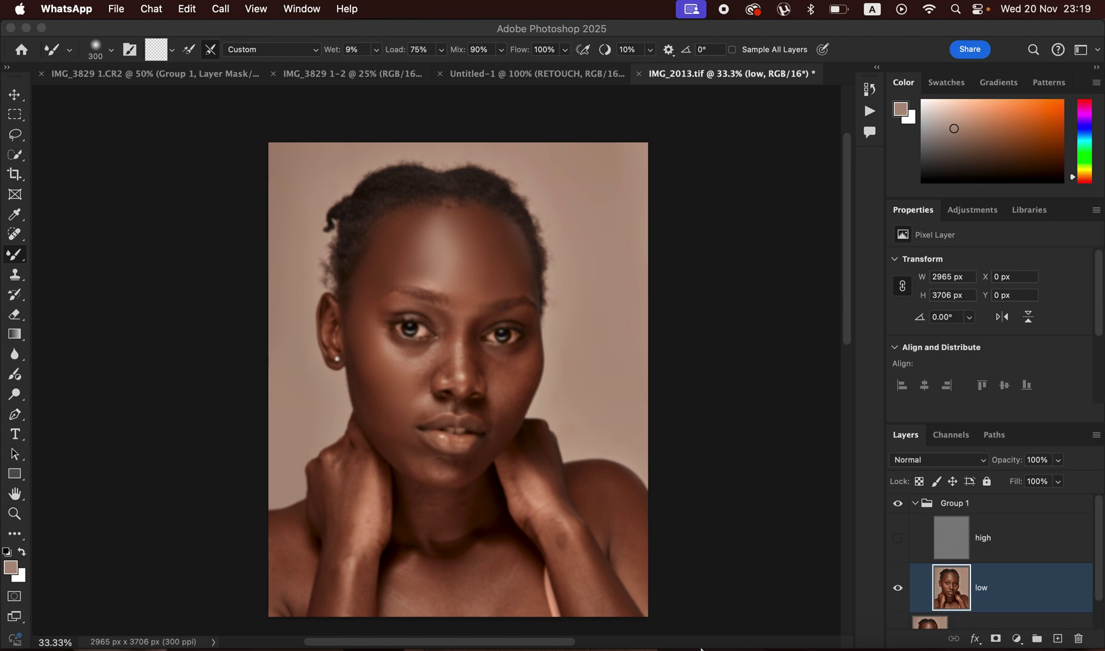
pyautogui.click(506, 377)
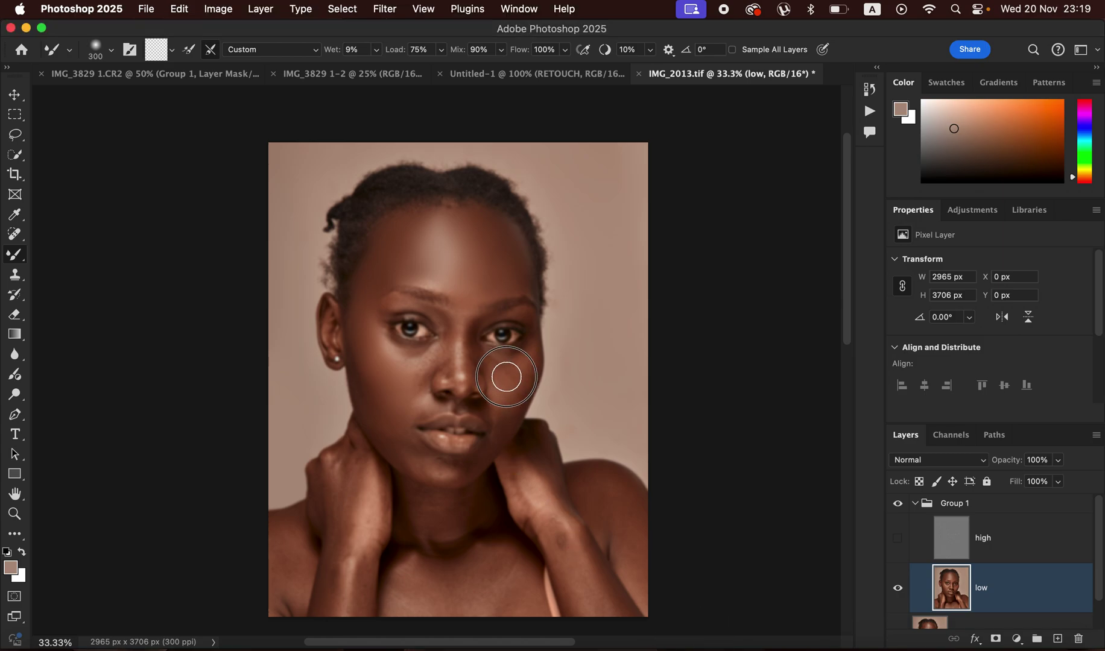
pyautogui.moveTo(518, 385)
pyautogui.mouseDown()
pyautogui.moveTo(511, 375)
pyautogui.moveTo(507, 412)
pyautogui.moveTo(506, 389)
pyautogui.mouseUp()
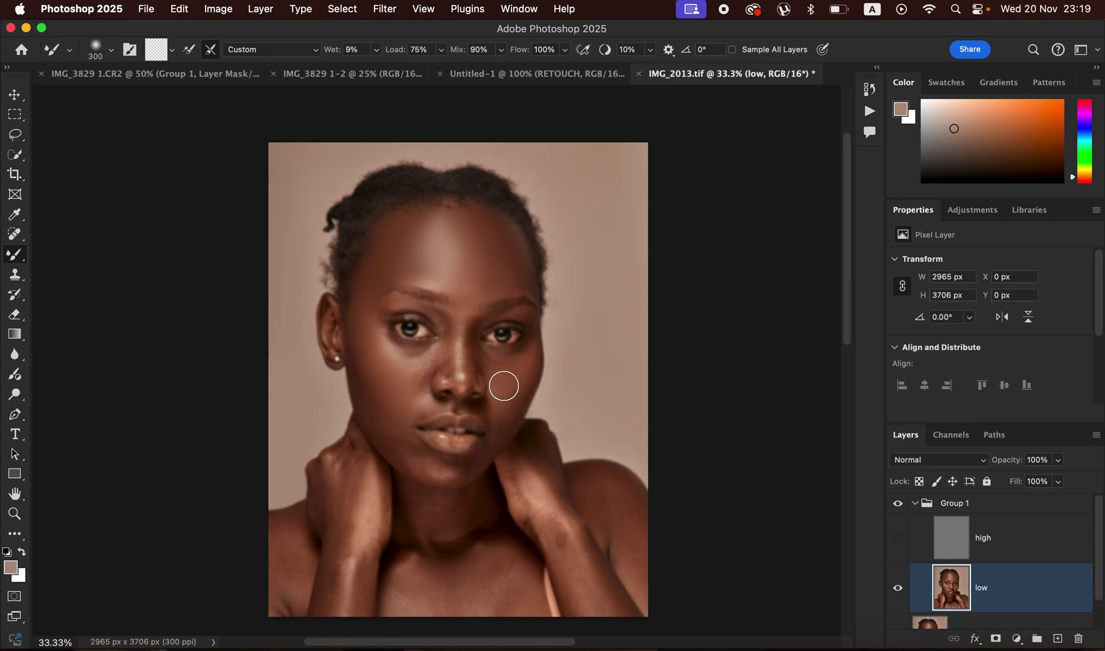
pyautogui.moveTo(419, 366)
pyautogui.mouseDown()
pyautogui.moveTo(383, 337)
pyautogui.moveTo(423, 366)
pyautogui.moveTo(392, 420)
pyautogui.moveTo(397, 436)
pyautogui.moveTo(403, 423)
pyautogui.moveTo(439, 465)
pyautogui.moveTo(419, 464)
pyautogui.moveTo(454, 469)
pyautogui.moveTo(402, 449)
pyautogui.moveTo(415, 451)
pyautogui.mouseUp()
pyautogui.moveTo(424, 407)
pyautogui.mouseDown()
pyautogui.moveTo(416, 416)
pyautogui.moveTo(422, 398)
pyautogui.moveTo(407, 408)
pyautogui.moveTo(409, 427)
pyautogui.mouseUp()
pyautogui.moveTo(513, 389)
pyautogui.mouseDown()
pyautogui.moveTo(513, 365)
pyautogui.moveTo(493, 360)
pyautogui.moveTo(526, 358)
pyautogui.moveTo(478, 345)
pyautogui.moveTo(477, 377)
pyautogui.mouseUp()
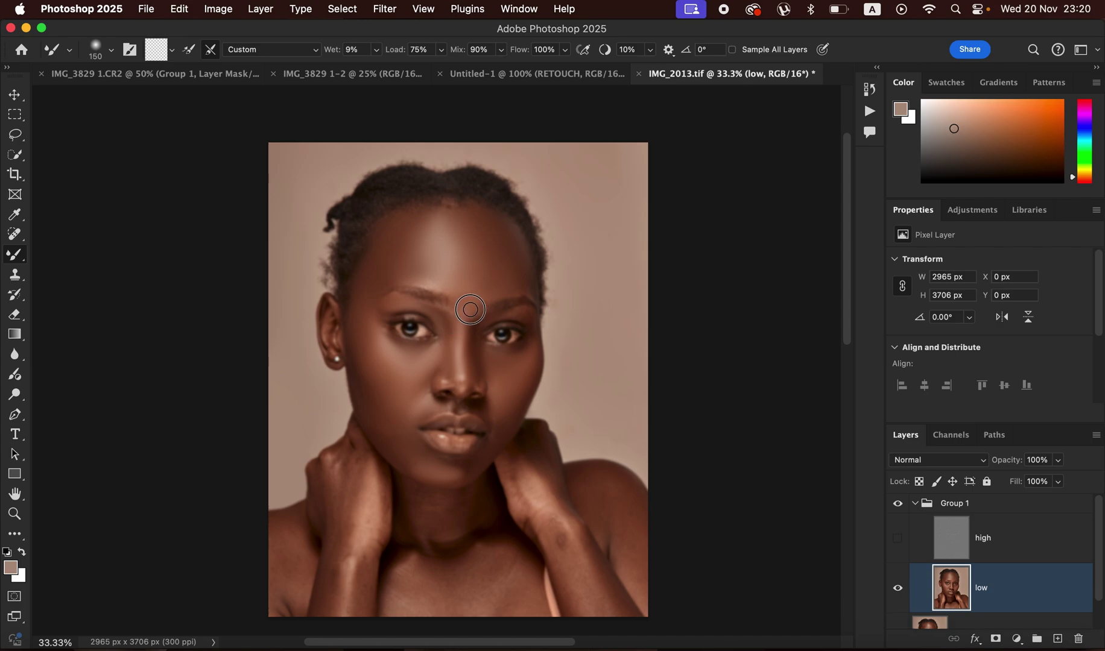
# - Smooth the chin, jawline, nose and remaining uneven facial areas on the low layer with a smaller Mixer Brush
pyautogui.moveTo(461, 461); pyautogui.dragTo(472, 464)
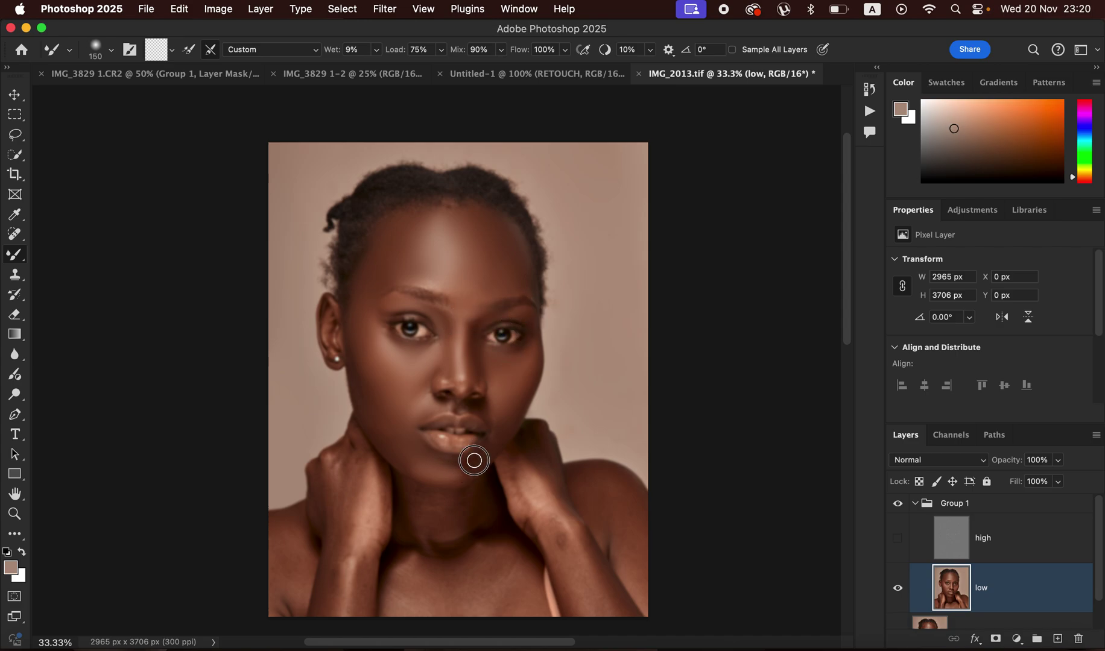
pyautogui.moveTo(469, 469)
pyautogui.mouseDown()
pyautogui.moveTo(478, 471)
pyautogui.moveTo(444, 474)
pyautogui.mouseUp()
pyautogui.moveTo(379, 423)
pyautogui.mouseDown()
pyautogui.moveTo(411, 465)
pyautogui.moveTo(379, 414)
pyautogui.mouseUp()
pyautogui.moveTo(365, 364); pyautogui.dragTo(359, 348)
pyautogui.moveTo(372, 277)
pyautogui.mouseDown()
pyautogui.moveTo(467, 295)
pyautogui.moveTo(473, 327)
pyautogui.moveTo(508, 349)
pyautogui.moveTo(480, 362)
pyautogui.moveTo(472, 346)
pyautogui.moveTo(472, 367)
pyautogui.moveTo(463, 345)
pyautogui.moveTo(461, 375)
pyautogui.mouseUp()
pyautogui.moveTo(467, 302)
pyautogui.mouseDown()
pyautogui.moveTo(484, 287)
pyautogui.moveTo(434, 279)
pyautogui.moveTo(451, 228)
pyautogui.mouseUp()
pyautogui.moveTo(431, 401); pyautogui.dragTo(422, 412)
pyautogui.moveTo(444, 354); pyautogui.dragTo(439, 365)
# - Blend the tones on the forearm and shoulder at the portrait's right side, enlarging the brush to 500 px for the shoulder
pyautogui.moveTo(537, 486)
pyautogui.mouseDown()
pyautogui.moveTo(551, 519)
pyautogui.moveTo(546, 471)
pyautogui.moveTo(546, 523)
pyautogui.moveTo(599, 615)
pyautogui.moveTo(566, 532)
pyautogui.mouseUp()
pyautogui.moveTo(545, 468)
pyautogui.mouseDown()
pyautogui.moveTo(520, 490)
pyautogui.moveTo(519, 480)
pyautogui.moveTo(535, 520)
pyautogui.mouseUp()
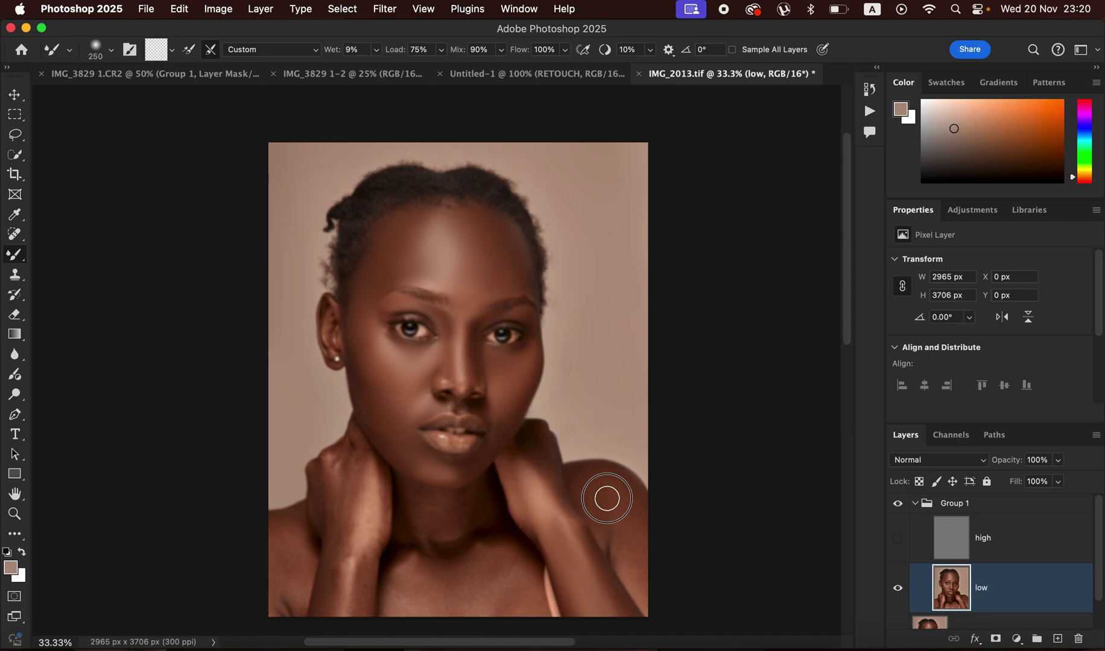
pyautogui.press(']')
pyautogui.moveTo(619, 511)
pyautogui.mouseDown()
pyautogui.moveTo(644, 548)
pyautogui.moveTo(609, 500)
pyautogui.moveTo(636, 553)
pyautogui.moveTo(610, 555)
pyautogui.mouseUp()
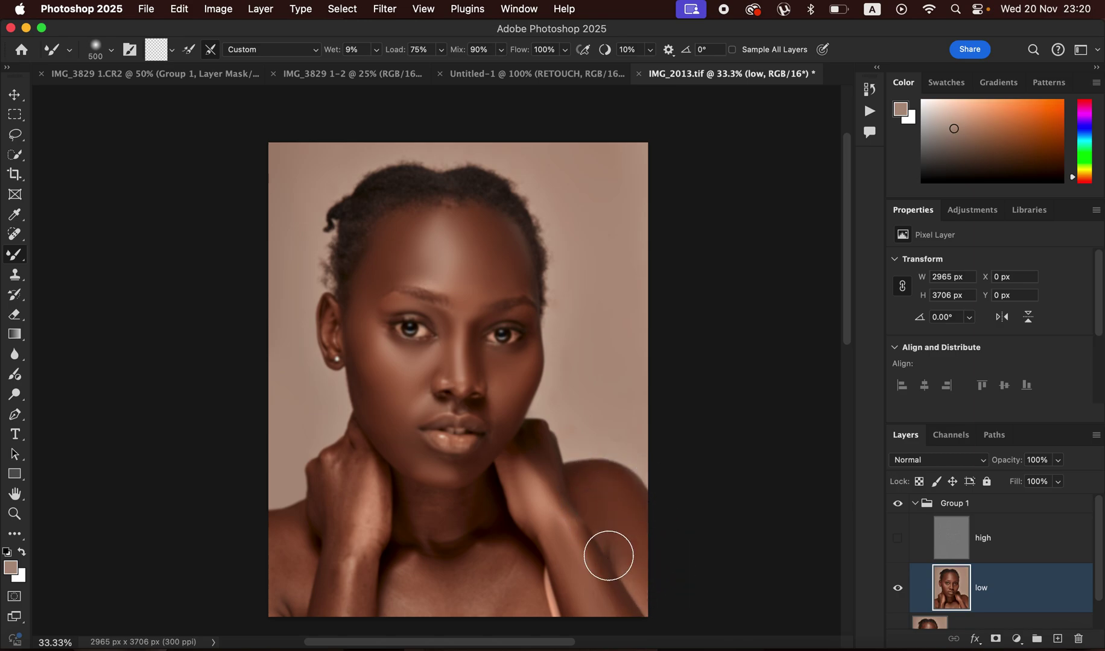
# - Smooth the neck and upper chest on the low layer, adjusting the Mixer Brush up to 400 px
pyautogui.press('[')
pyautogui.moveTo(455, 533)
pyautogui.mouseDown()
pyautogui.moveTo(440, 513)
pyautogui.moveTo(448, 527)
pyautogui.moveTo(465, 509)
pyautogui.moveTo(442, 539)
pyautogui.moveTo(444, 516)
pyautogui.moveTo(458, 517)
pyautogui.moveTo(471, 493)
pyautogui.moveTo(459, 535)
pyautogui.moveTo(418, 494)
pyautogui.moveTo(435, 535)
pyautogui.moveTo(411, 501)
pyautogui.moveTo(428, 541)
pyautogui.moveTo(407, 501)
pyautogui.moveTo(420, 531)
pyautogui.mouseUp()
pyautogui.press(']')
pyautogui.moveTo(476, 589)
pyautogui.mouseDown()
pyautogui.moveTo(504, 581)
pyautogui.moveTo(502, 562)
pyautogui.moveTo(421, 591)
pyautogui.moveTo(505, 610)
pyautogui.moveTo(515, 589)
pyautogui.moveTo(407, 594)
pyautogui.mouseUp()
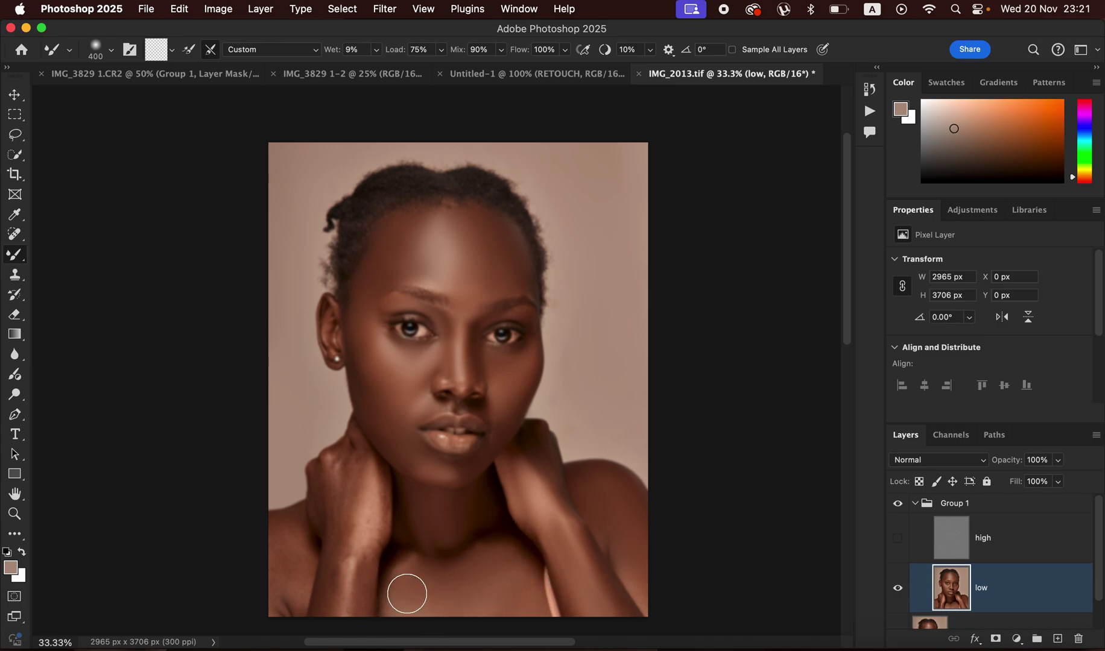
# - Blend the forearm and shoulder at the portrait's left side with the Mixer Brush, declining the incoming call
pyautogui.moveTo(369, 515)
pyautogui.mouseDown()
pyautogui.moveTo(369, 493)
pyautogui.moveTo(364, 552)
pyautogui.moveTo(378, 481)
pyautogui.moveTo(382, 503)
pyautogui.moveTo(355, 601)
pyautogui.mouseUp()
pyautogui.moveTo(337, 536)
pyautogui.mouseDown()
pyautogui.moveTo(333, 601)
pyautogui.moveTo(343, 524)
pyautogui.moveTo(325, 505)
pyautogui.moveTo(344, 482)
pyautogui.moveTo(334, 470)
pyautogui.moveTo(338, 553)
pyautogui.moveTo(359, 462)
pyautogui.moveTo(334, 467)
pyautogui.moveTo(314, 535)
pyautogui.moveTo(293, 541)
pyautogui.moveTo(292, 604)
pyautogui.mouseUp()
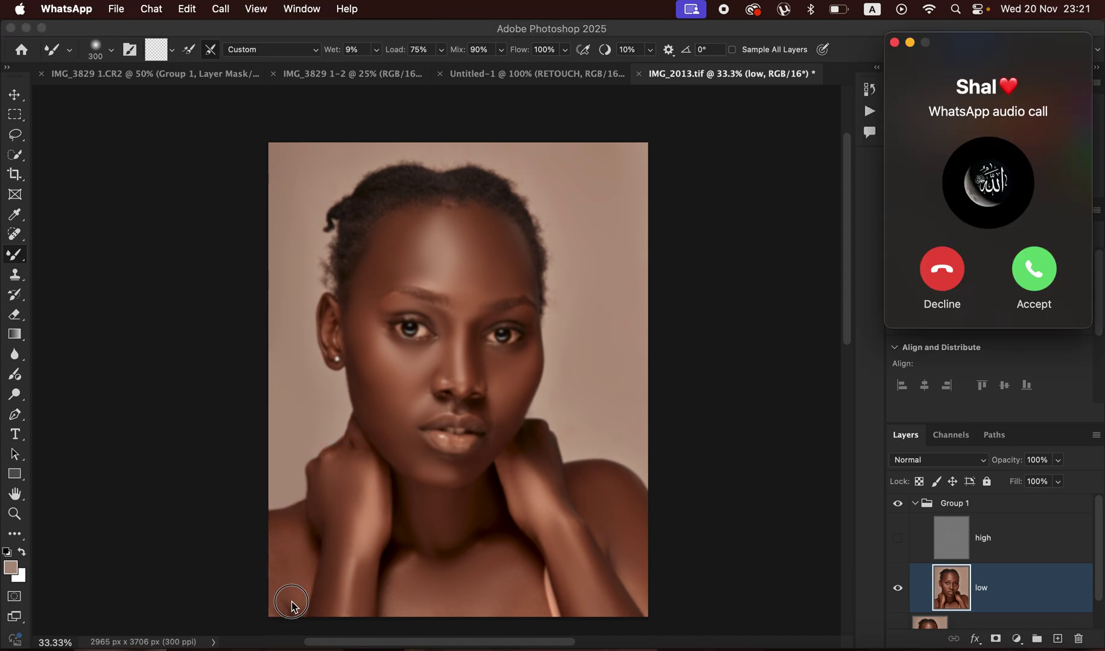
pyautogui.click(945, 286)
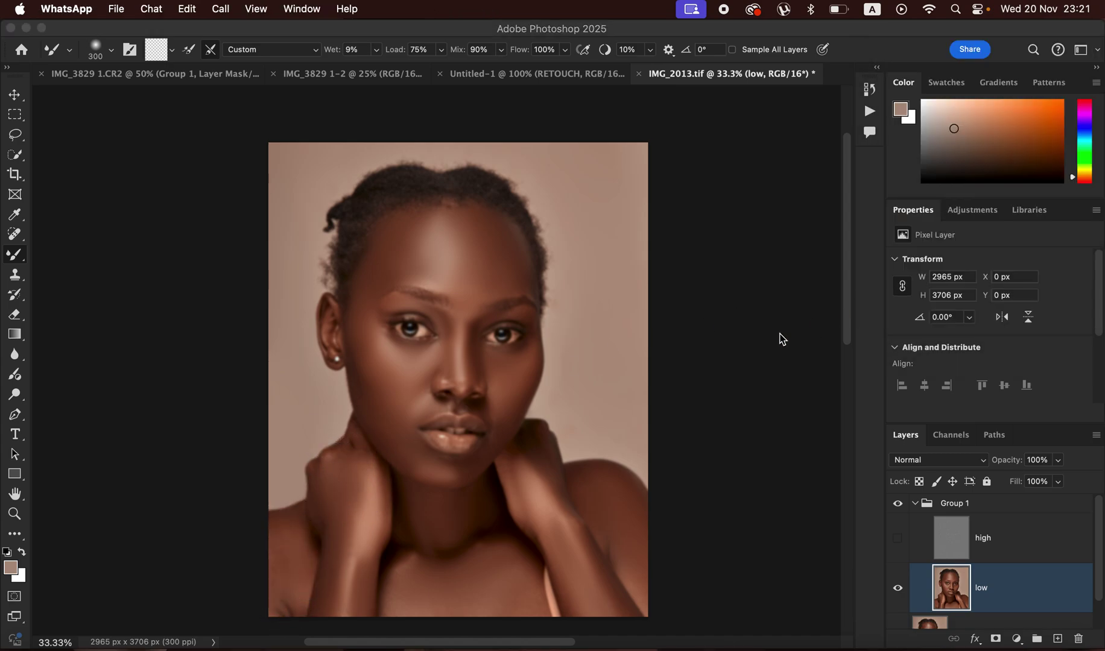
pyautogui.click(316, 571)
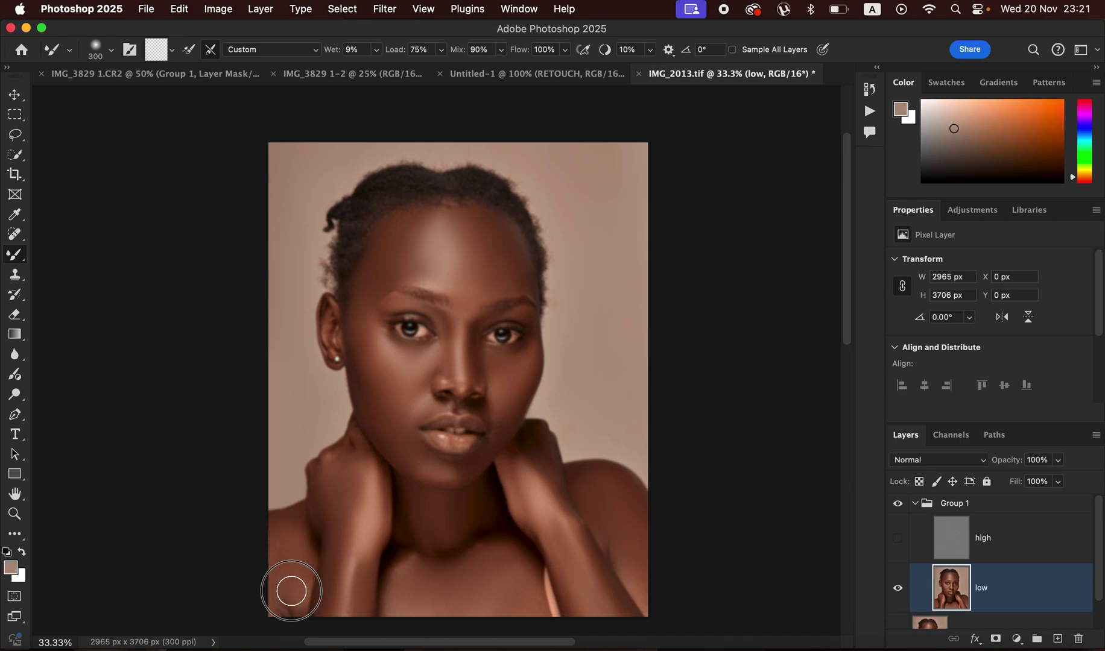
pyautogui.moveTo(281, 600)
pyautogui.mouseDown()
pyautogui.moveTo(291, 536)
pyautogui.moveTo(279, 532)
pyautogui.moveTo(283, 599)
pyautogui.moveTo(294, 603)
pyautogui.moveTo(282, 542)
pyautogui.moveTo(304, 577)
pyautogui.moveTo(295, 601)
pyautogui.moveTo(341, 484)
pyautogui.mouseUp()
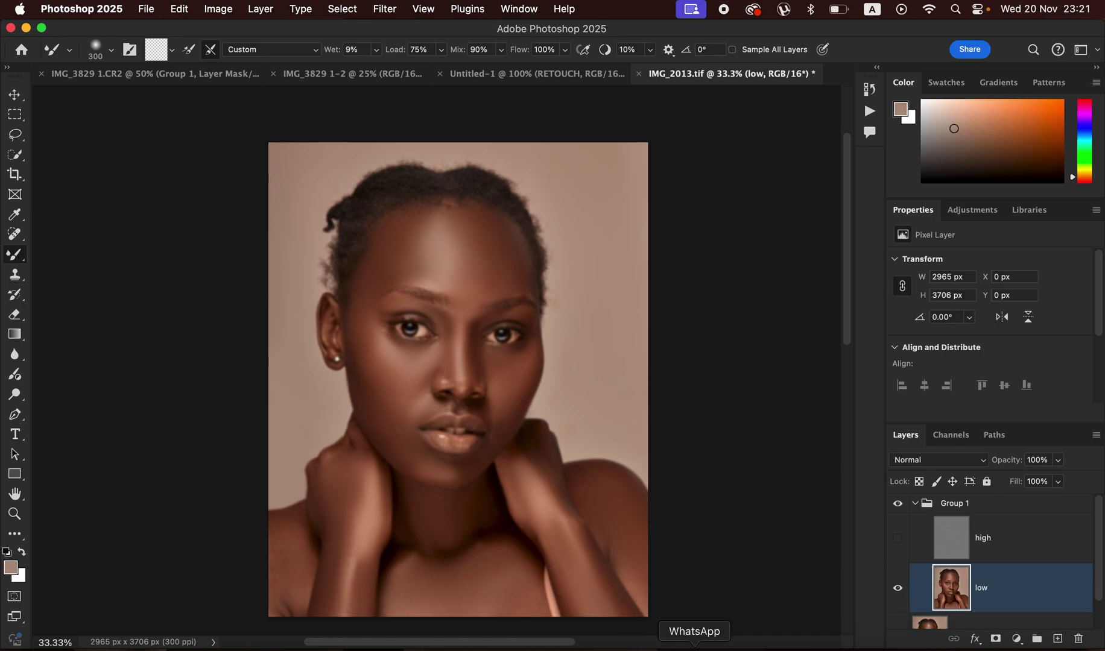
# - Quit WhatsApp to stop further call interruptions
pyautogui.rightClick(694, 649)
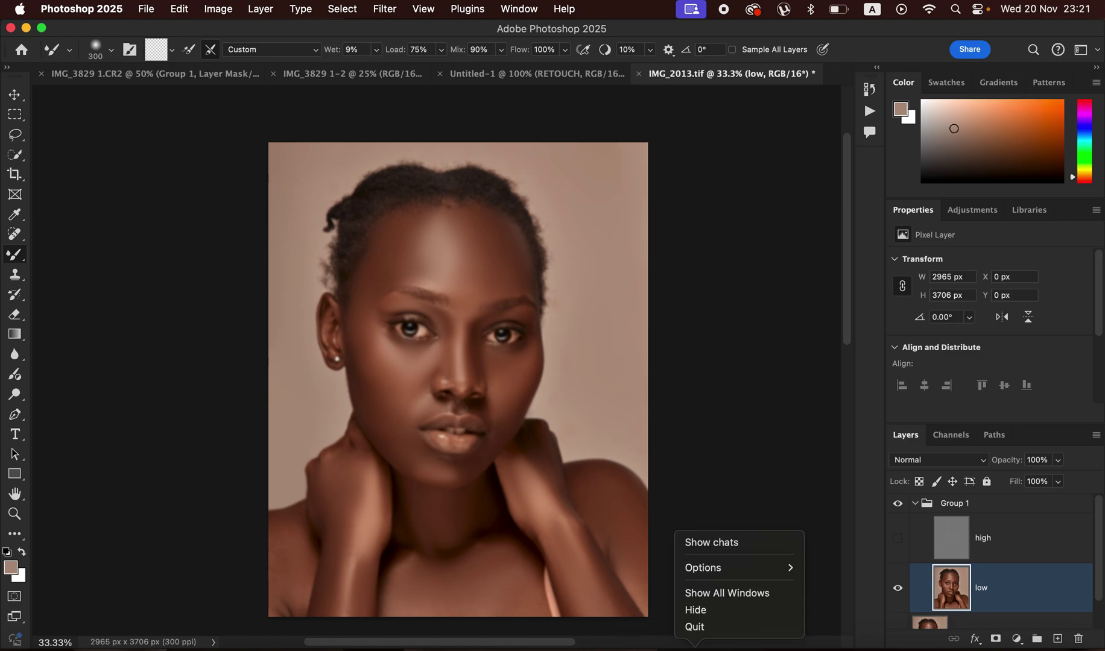
pyautogui.click(696, 627)
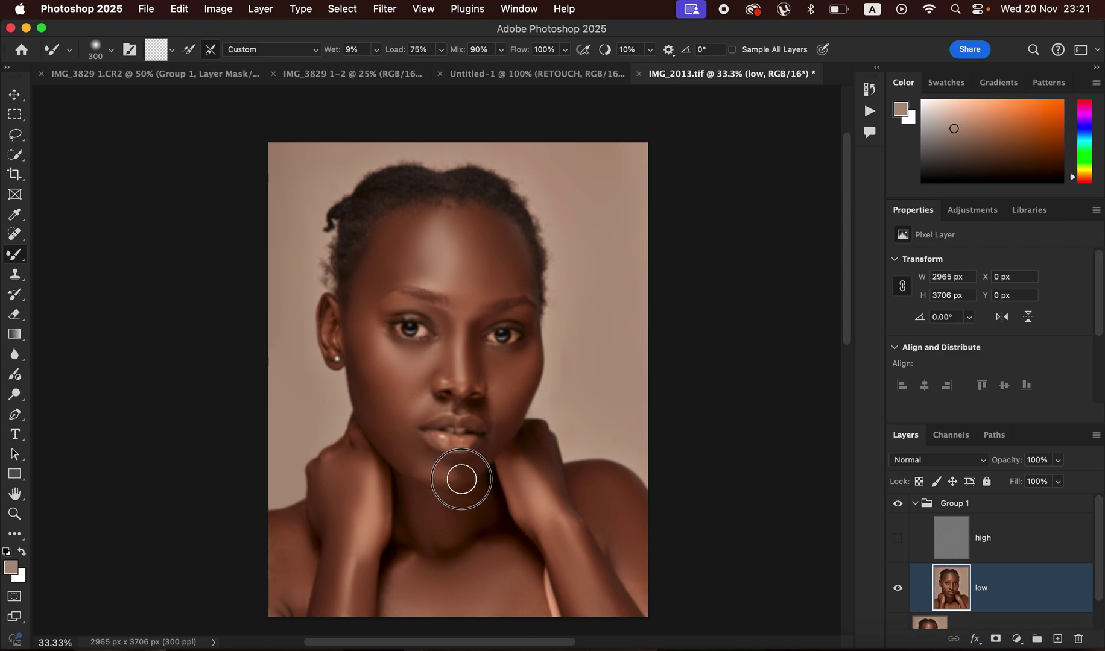
# - Touch up the chin, forehead and shoulders with the 300 px Mixer Brush and make the high layer visible
pyautogui.moveTo(461, 480)
pyautogui.mouseDown()
pyautogui.moveTo(413, 454)
pyautogui.moveTo(391, 427)
pyautogui.moveTo(364, 315)
pyautogui.moveTo(424, 237)
pyautogui.moveTo(419, 271)
pyautogui.moveTo(483, 254)
pyautogui.moveTo(490, 232)
pyautogui.moveTo(444, 209)
pyautogui.mouseUp()
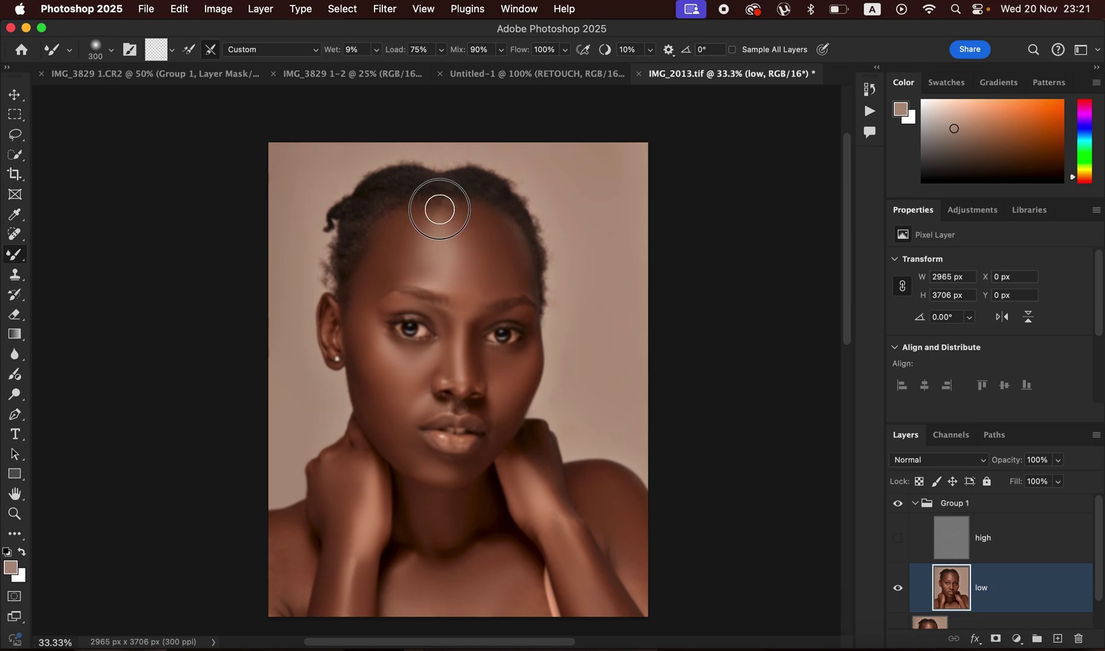
pyautogui.moveTo(594, 494); pyautogui.dragTo(614, 516)
pyautogui.click(897, 538)
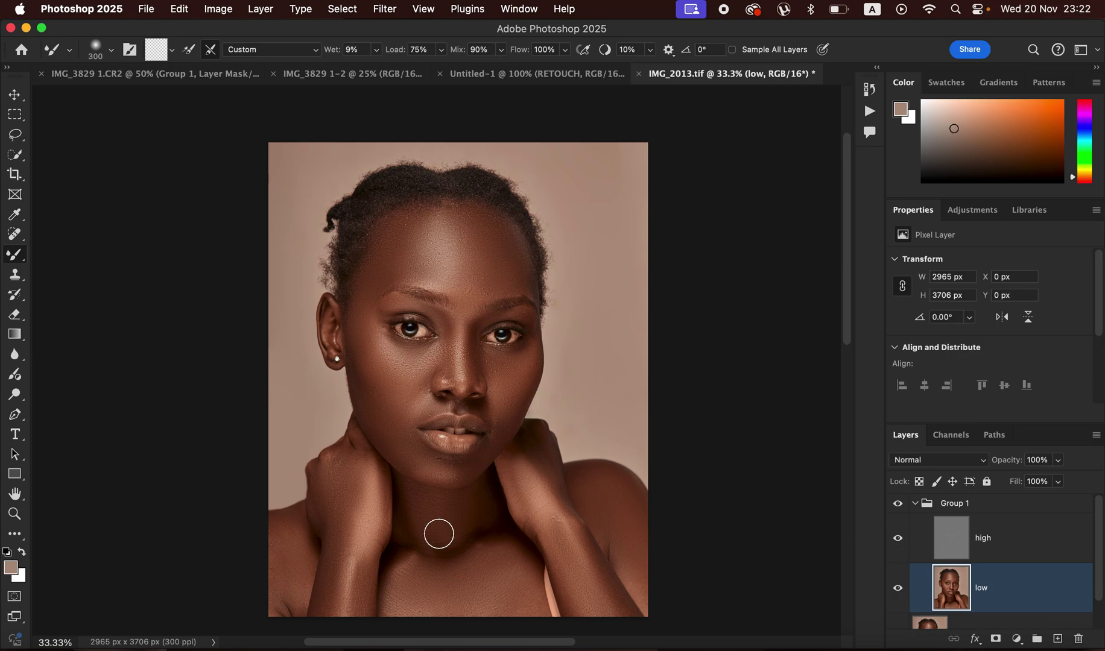
pyautogui.moveTo(296, 575)
pyautogui.mouseDown()
pyautogui.moveTo(285, 536)
pyautogui.moveTo(273, 546)
pyautogui.moveTo(289, 588)
pyautogui.moveTo(278, 608)
pyautogui.moveTo(285, 549)
pyautogui.moveTo(323, 558)
pyautogui.mouseUp()
# - Compare the portrait with and without Group 1, and examine the facial skin texture at 100% zoom
pyautogui.click(899, 503)
pyautogui.click(899, 503)
pyautogui.click(899, 503)
pyautogui.click(899, 503)
pyautogui.press('super+equal')
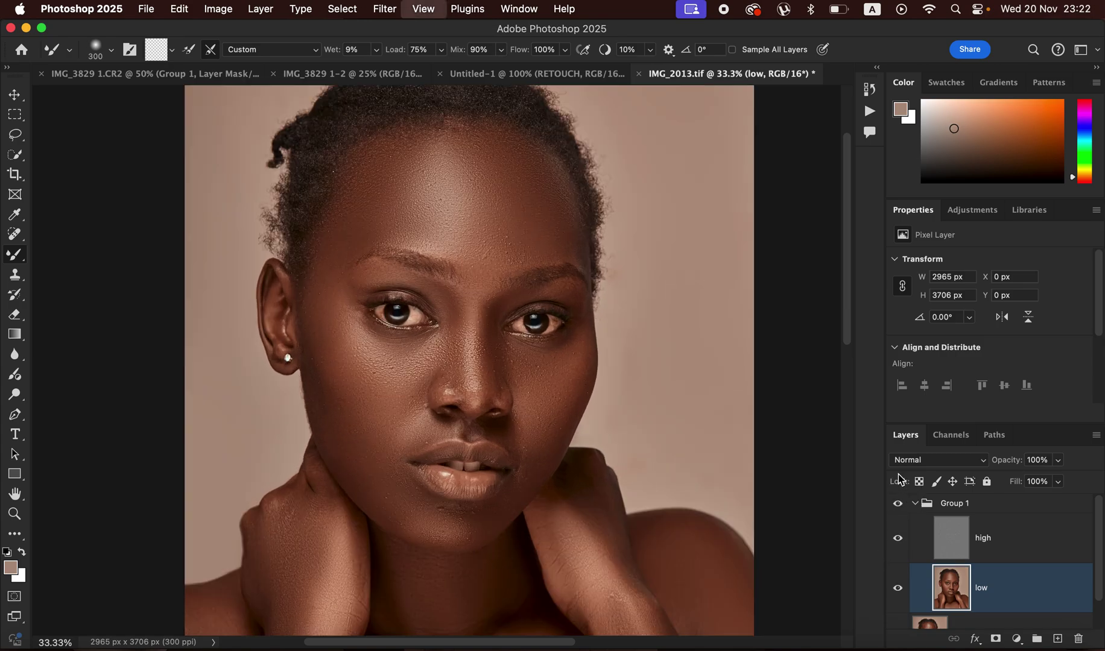
pyautogui.press('super+equal')
pyautogui.press('super+equal')
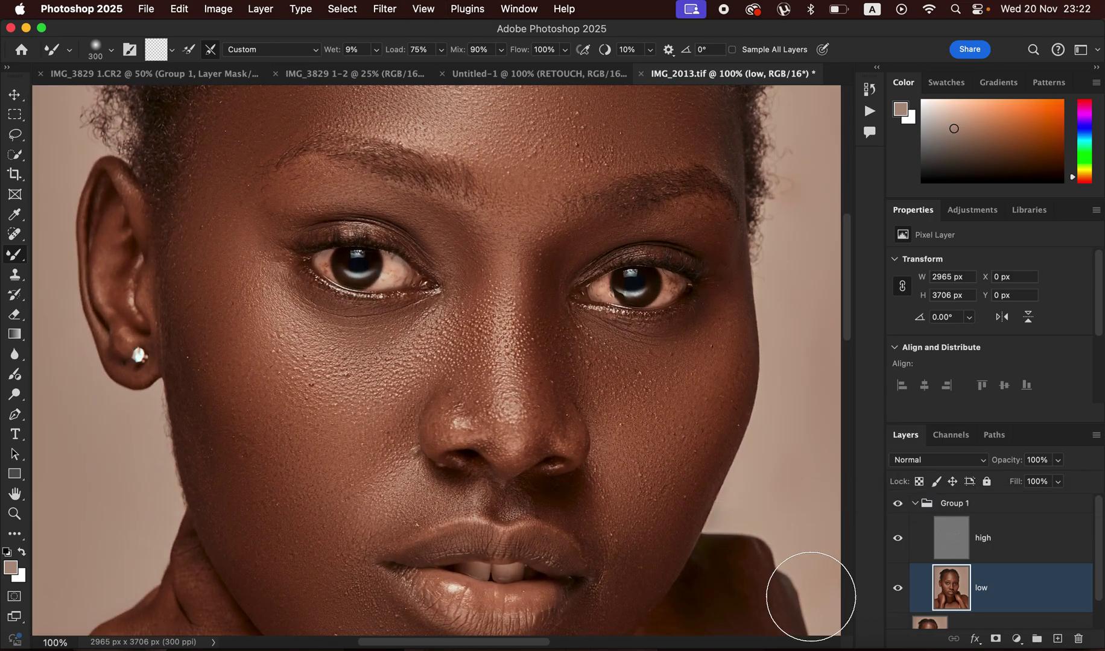
# - Select the high layer and set up the Clone Stamp with a soft 40 px brush, Aligned, sampling Current Layer
pyautogui.click(1015, 552)
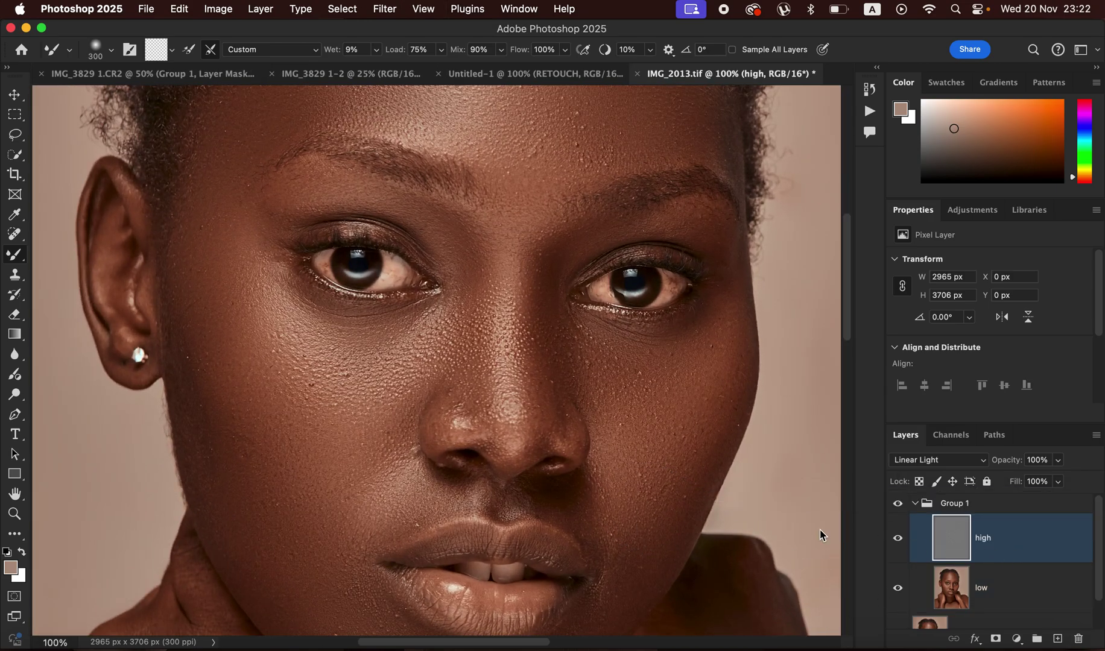
pyautogui.click(17, 276)
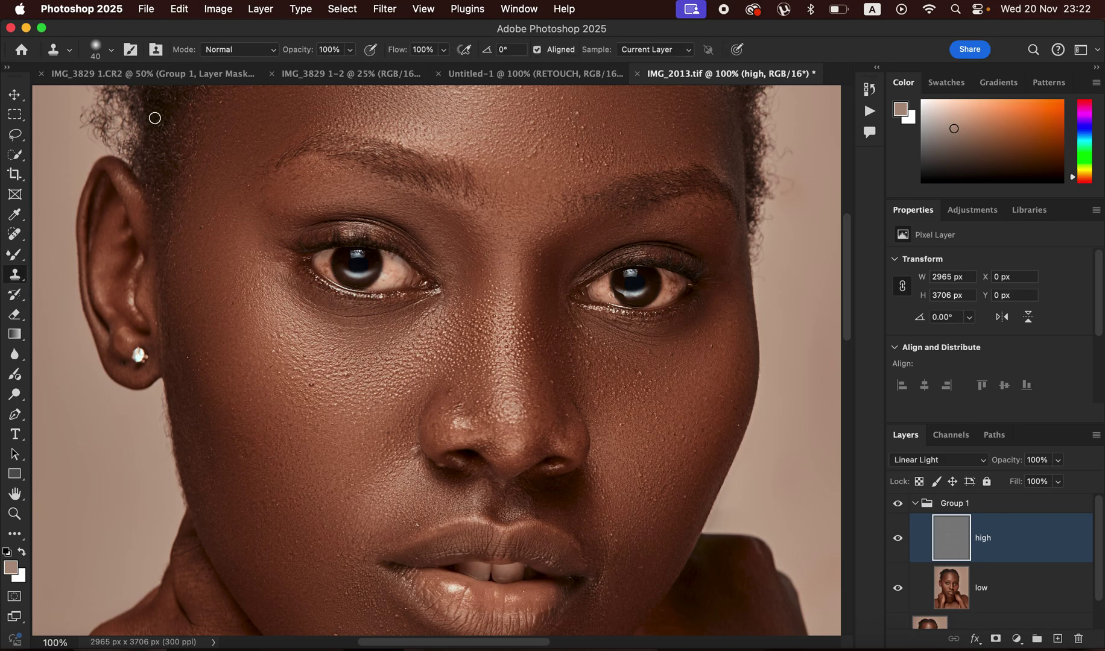
pyautogui.click(111, 51)
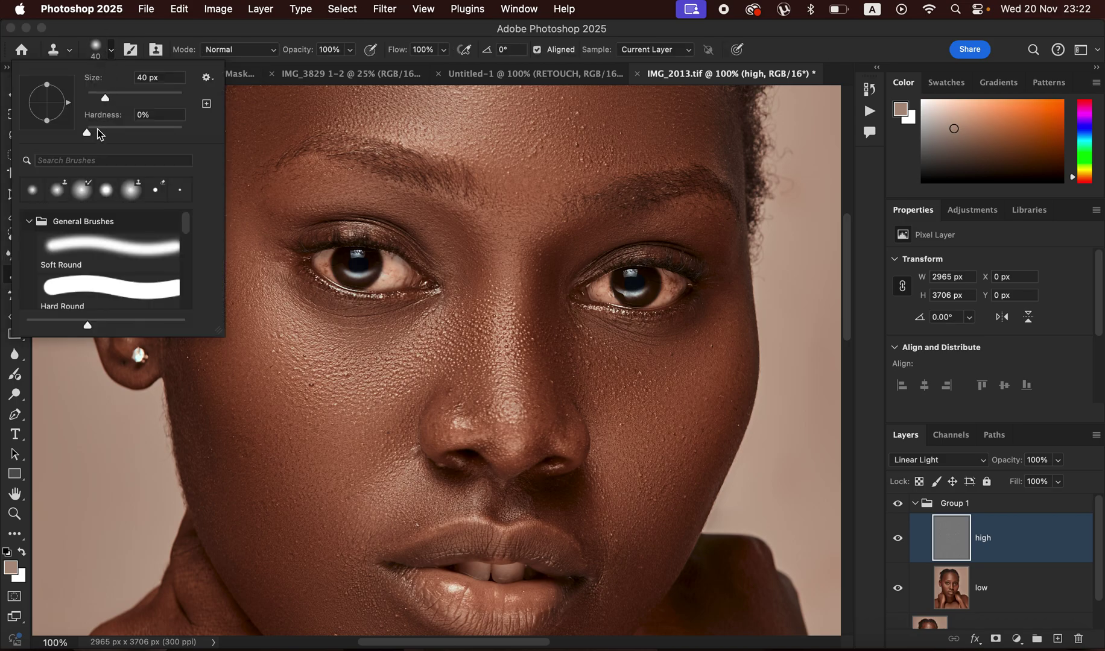
pyautogui.click(111, 53)
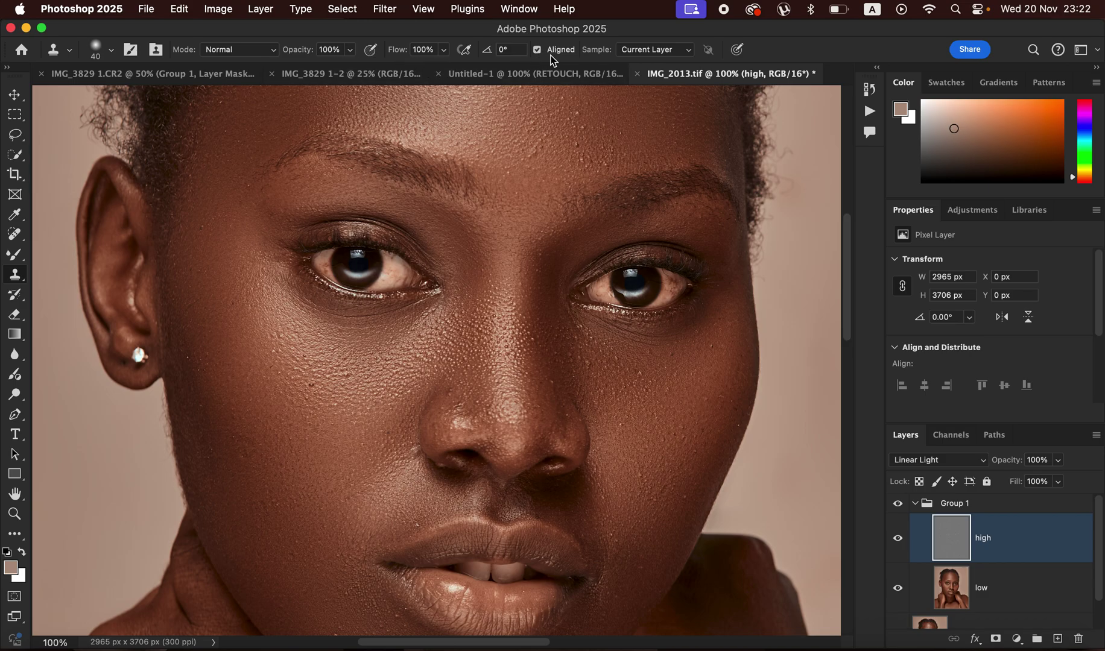
pyautogui.click(656, 52)
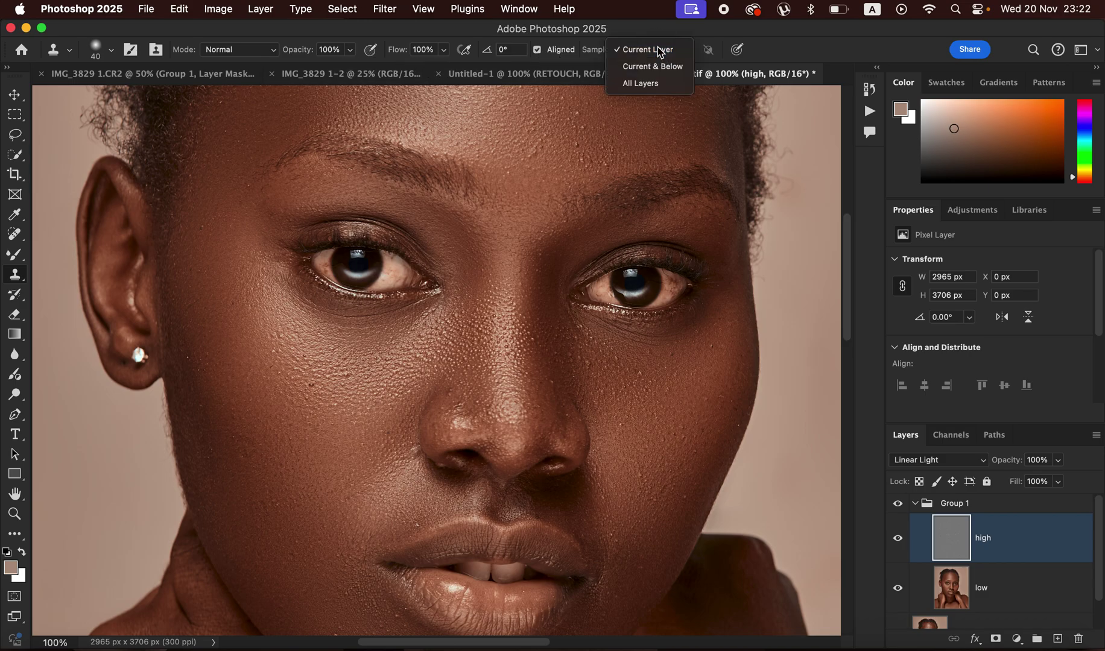
pyautogui.click(662, 52)
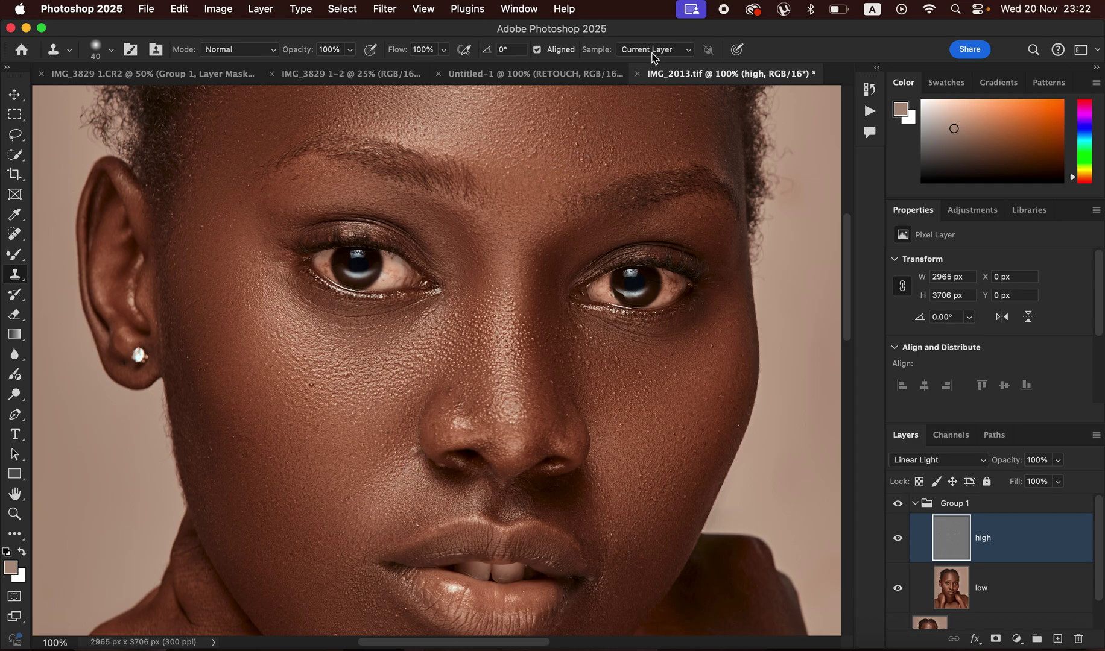
# - Clone clean skin texture over the small bumps on the forehead above the eyebrow at the portrait's right side
pyautogui.click(591, 155)
pyautogui.click(593, 157)
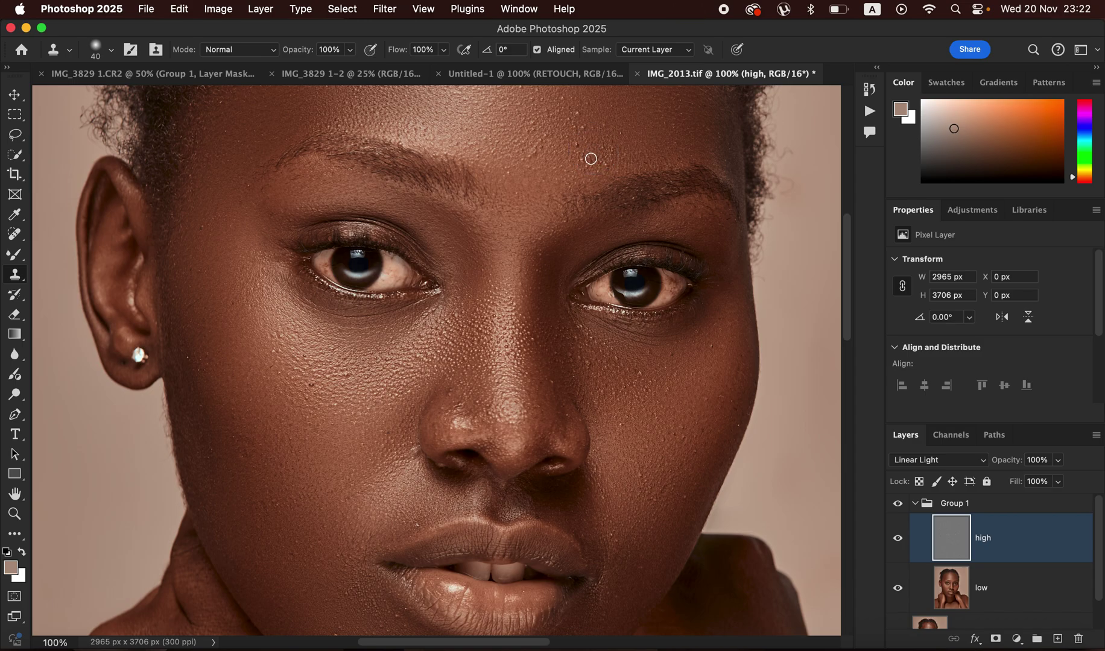
pyautogui.click(586, 161)
pyautogui.click(589, 160)
pyautogui.click(596, 143)
pyautogui.click(597, 136)
pyautogui.keyDown('alt'); pyautogui.click(619, 156); pyautogui.keyUp('alt')
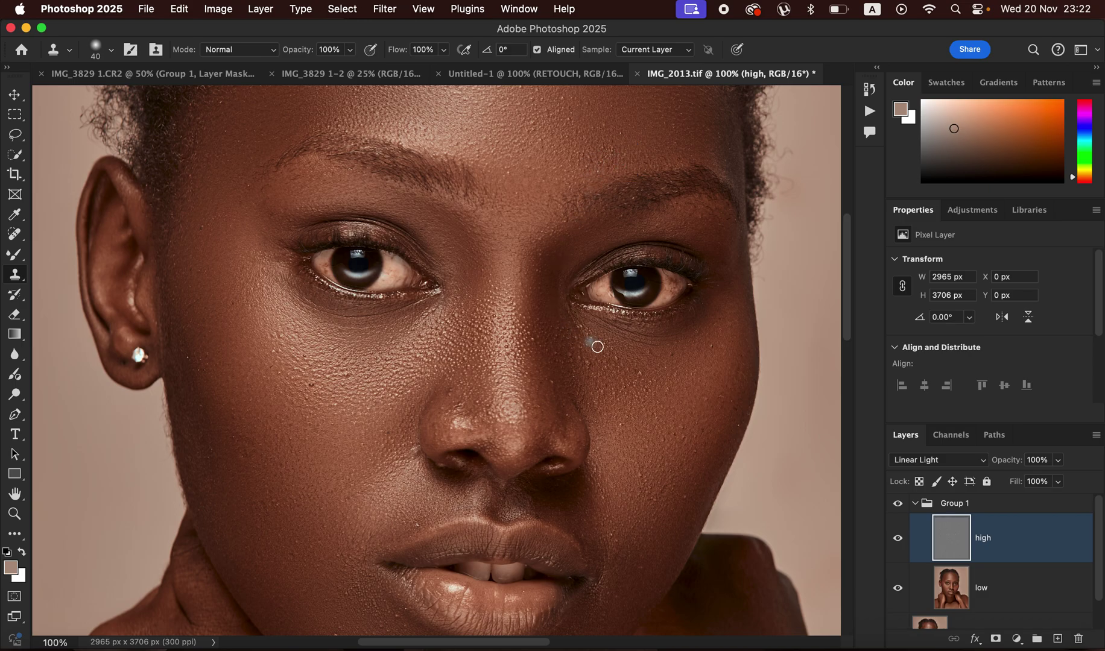
# - Clone clean texture over the blemishes beneath the eye, on both cheeks and beside the mouth
pyautogui.moveTo(602, 375)
pyautogui.mouseDown()
pyautogui.moveTo(579, 352)
pyautogui.moveTo(593, 367)
pyautogui.moveTo(573, 364)
pyautogui.moveTo(585, 357)
pyautogui.moveTo(576, 335)
pyautogui.mouseUp()
pyautogui.click(357, 383)
pyautogui.keyDown('alt'); pyautogui.click(586, 392); pyautogui.keyUp('alt')
pyautogui.moveTo(634, 530); pyautogui.dragTo(605, 556)
pyautogui.scroll(5, 565, 294)
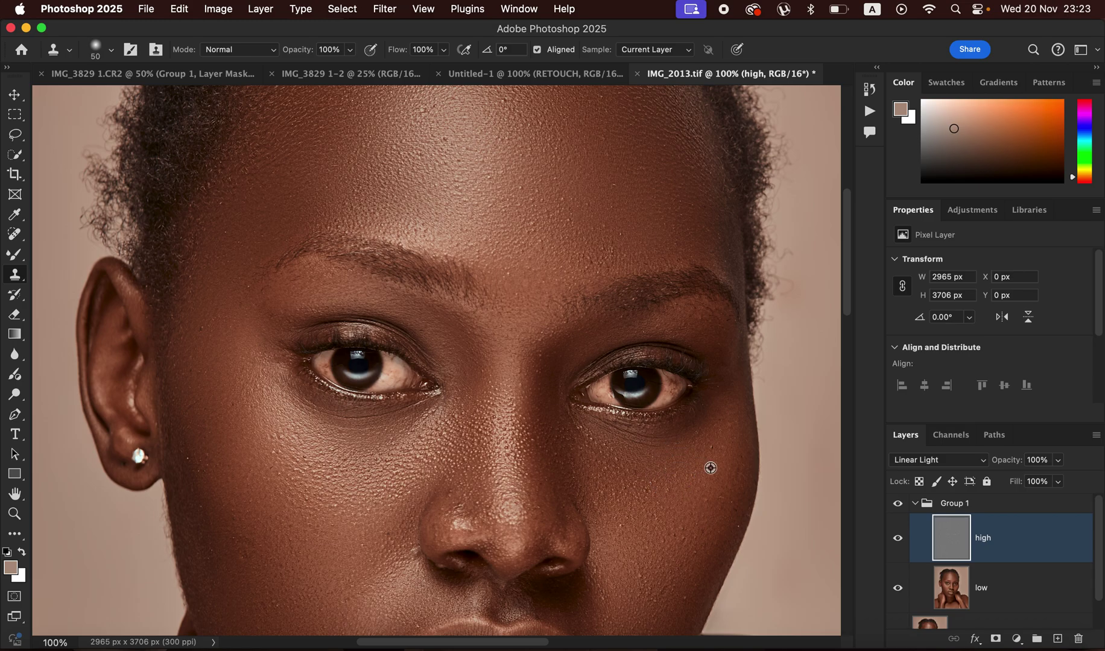
# - Compare the whole portrait with and without the Group 1 retouching at 25% zoom
pyautogui.press('super+minus')
pyautogui.press('super+minus')
pyautogui.press('super+minus')
pyautogui.press('super+minus')
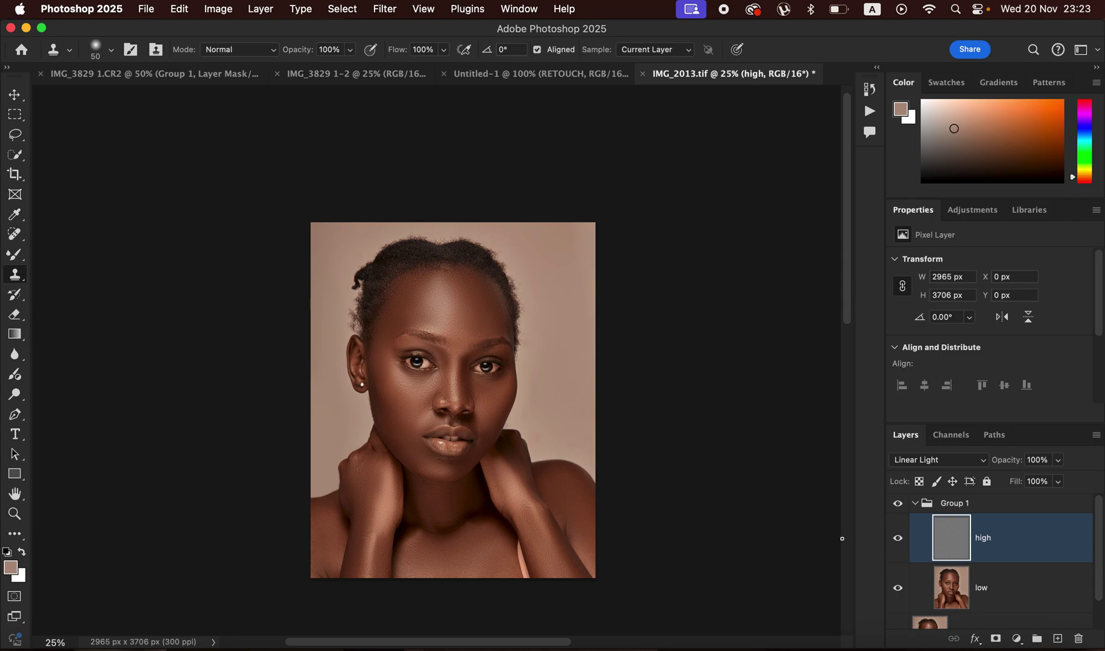
pyautogui.click(902, 508)
pyautogui.click(901, 507)
pyautogui.click(901, 507)
pyautogui.click(901, 503)
pyautogui.click(898, 507)
pyautogui.click(898, 507)
# - Collapse Group 1, add a Hue/Saturation adjustment layer above it with Saturation -76, and invert its mask to black
pyautogui.click(915, 504)
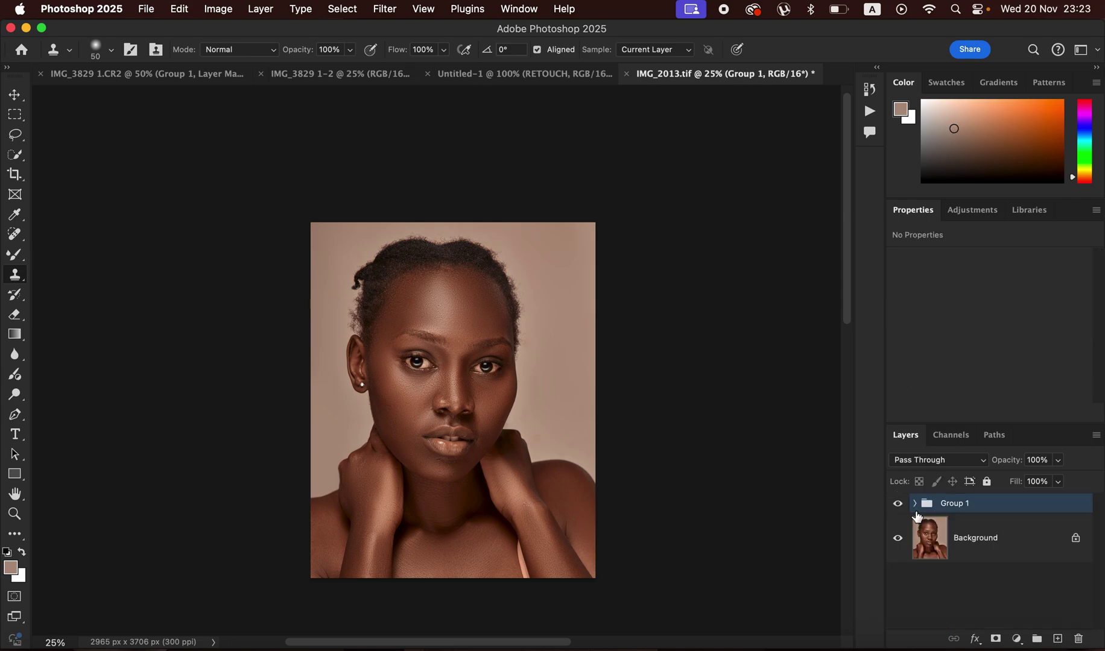
pyautogui.click(1017, 640)
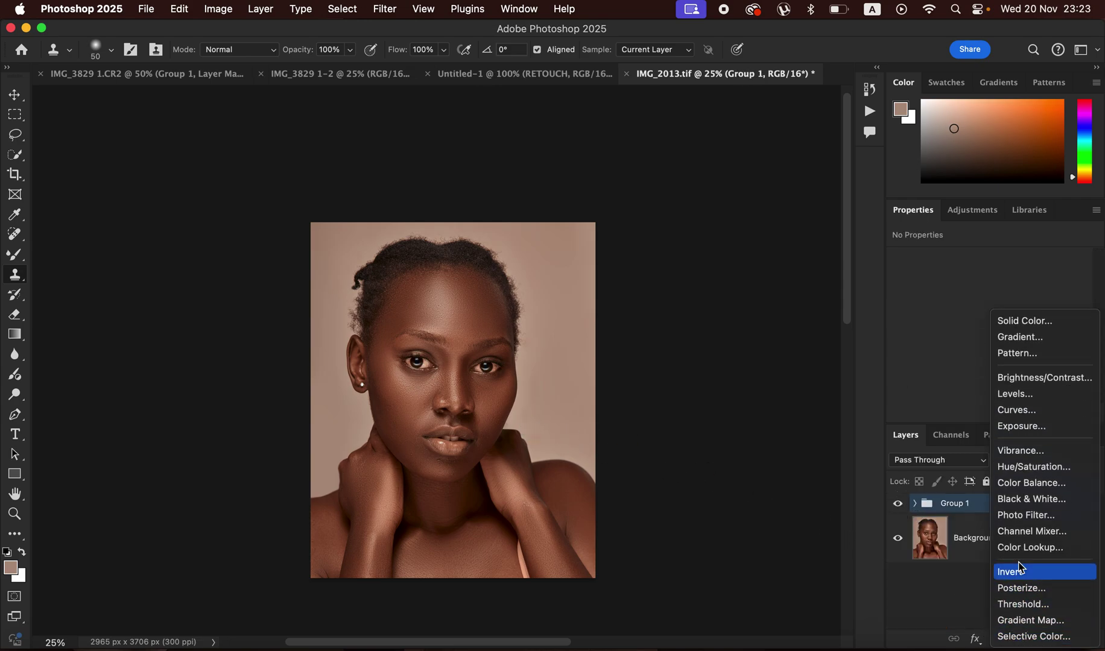
pyautogui.click(1035, 469)
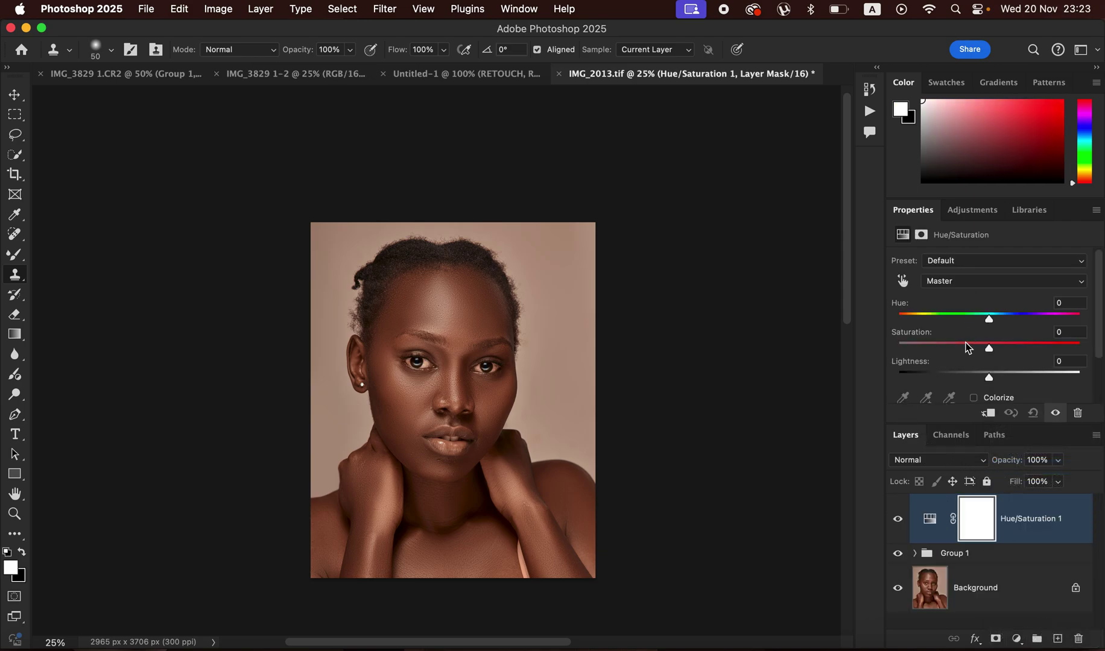
pyautogui.moveTo(949, 350); pyautogui.dragTo(918, 323)
pyautogui.press('super+i')
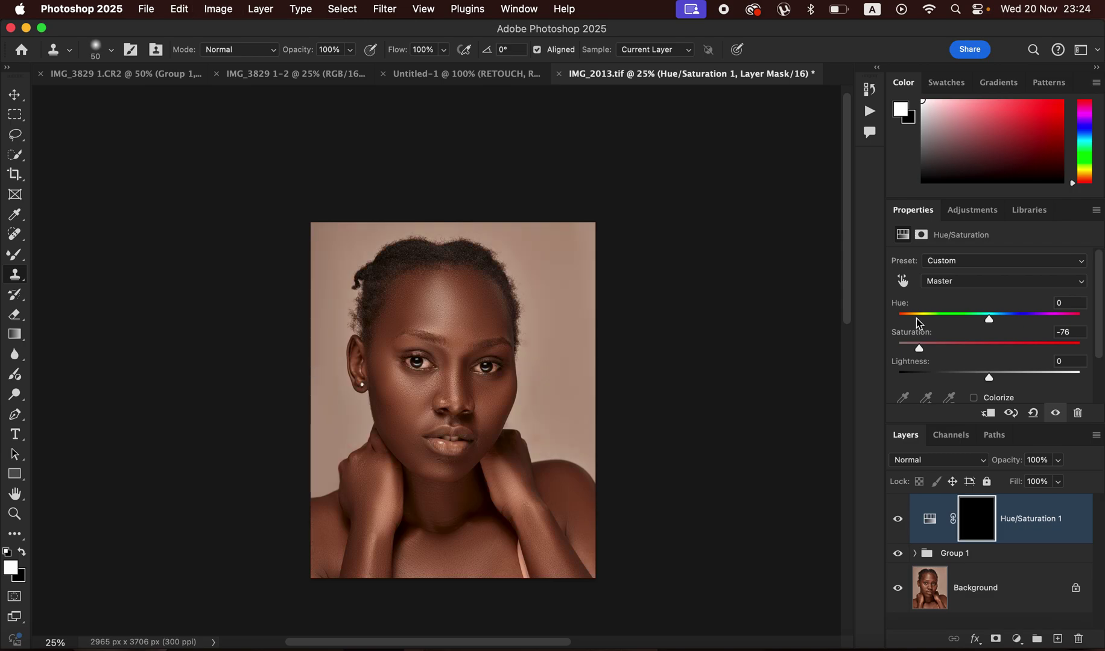
# - Switch from the Mixer Brush to the standard Brush tool with white as the foreground color
pyautogui.press('super+plus')
pyautogui.press('super+plus')
pyautogui.press('super+plus')
pyautogui.press('super+plus')
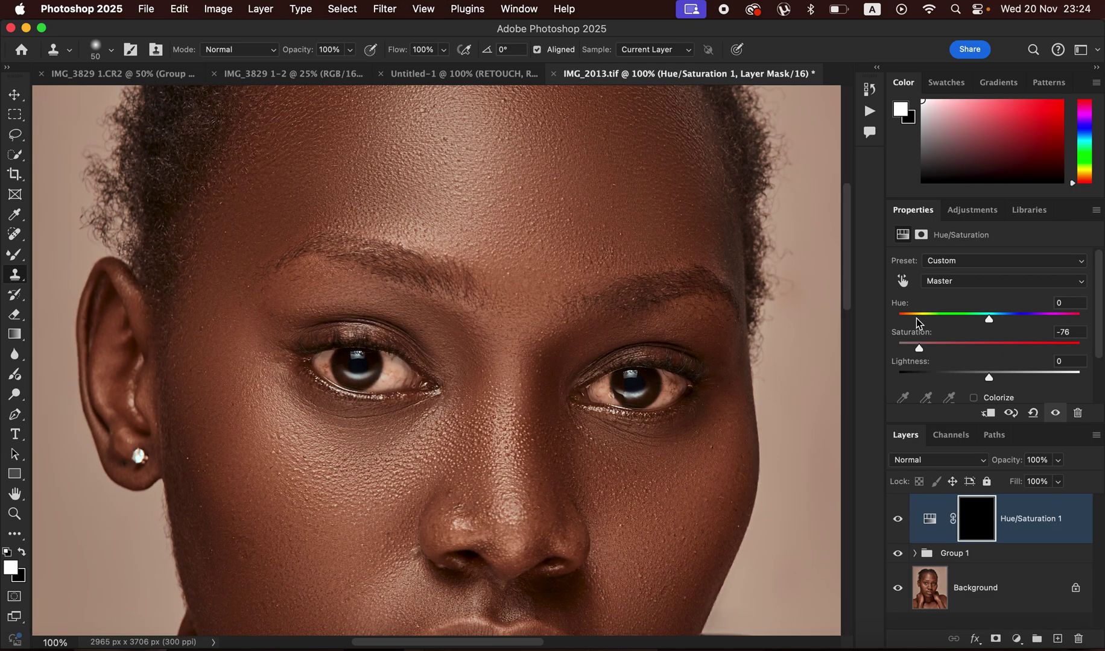
pyautogui.click(15, 257)
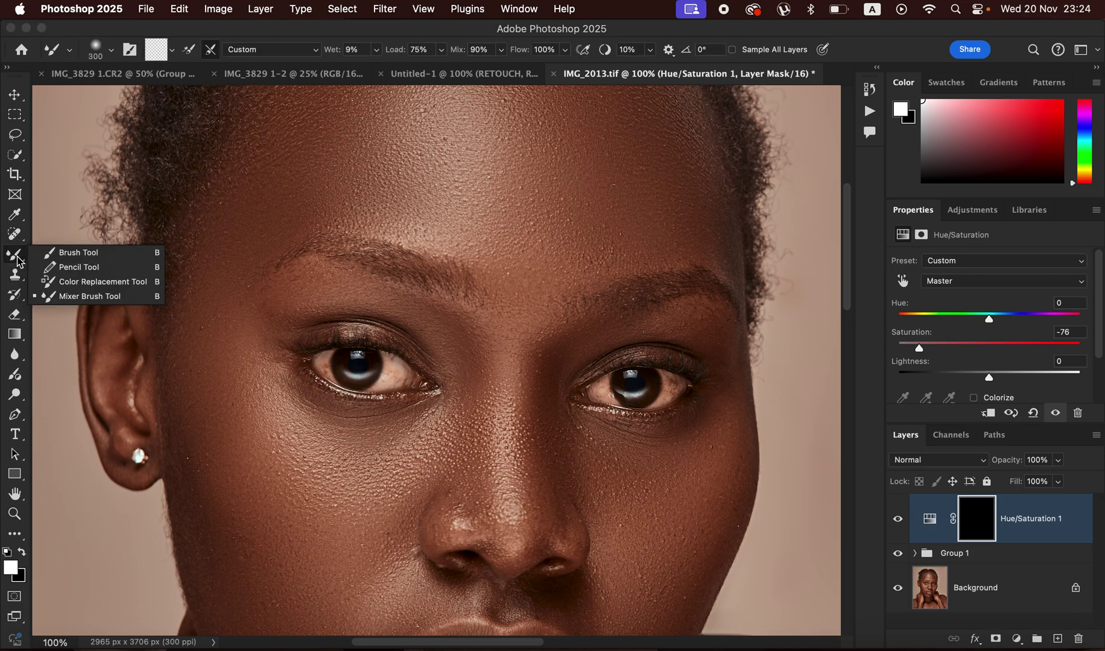
pyautogui.click(79, 252)
pyautogui.click(21, 260)
pyautogui.click(72, 252)
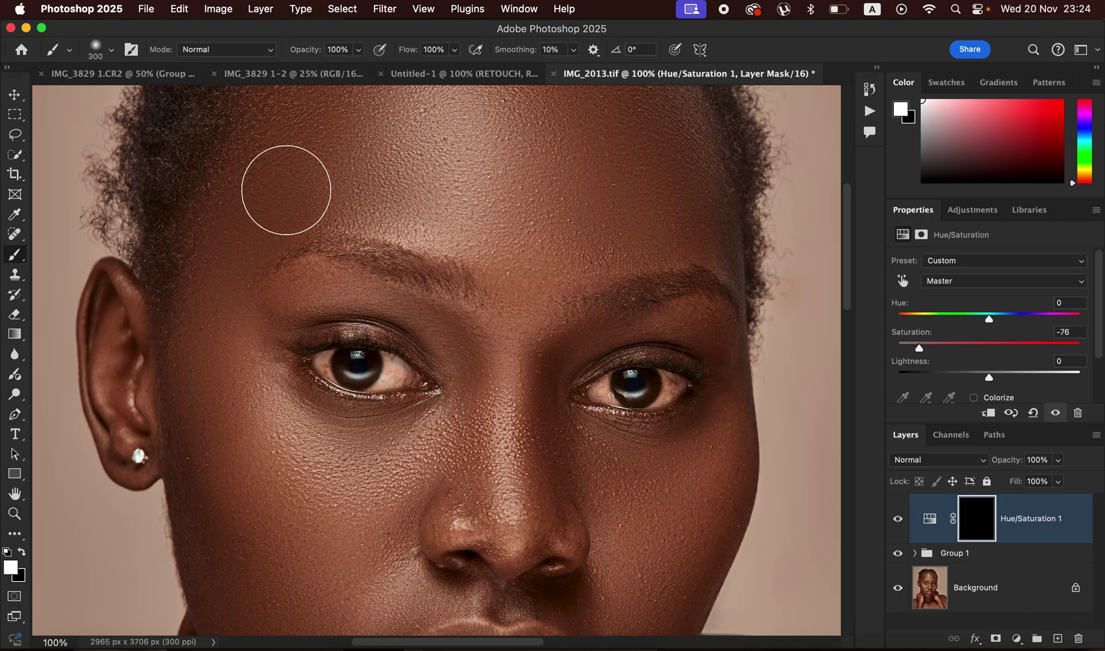
pyautogui.click(22, 552)
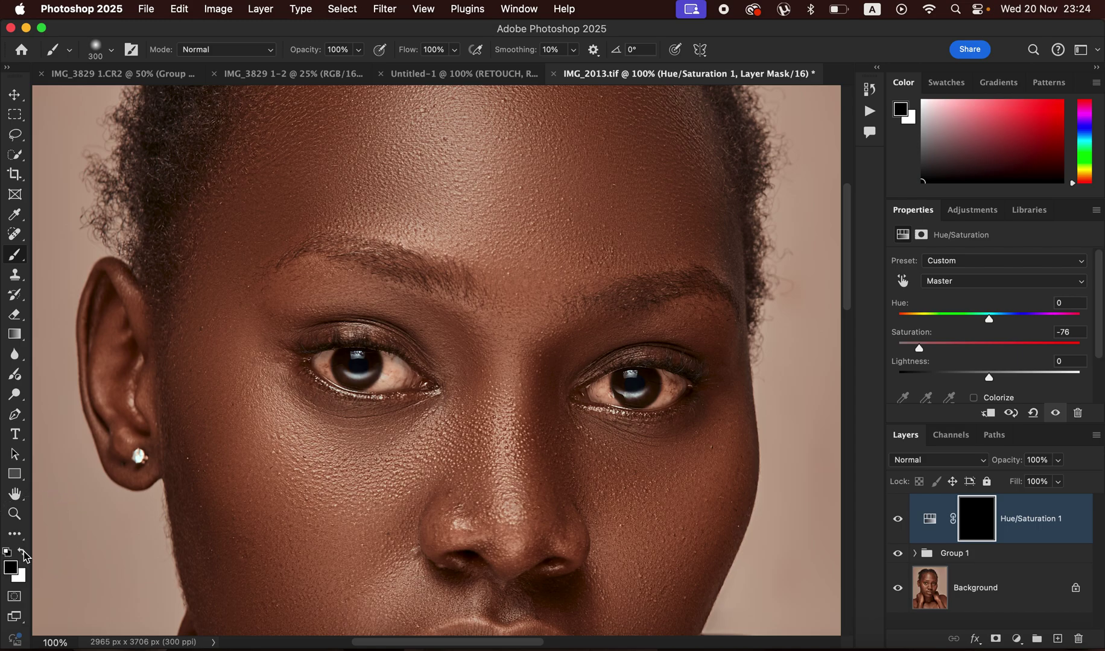
pyautogui.click(22, 551)
# - Paint the whites of both eyes into the Hue/Saturation mask with a 50 px white brush to desaturate them
pyautogui.press('[')
pyautogui.press('[')
pyautogui.press('[')
pyautogui.press('[')
pyautogui.press('[')
pyautogui.press('[')
pyautogui.press('[')
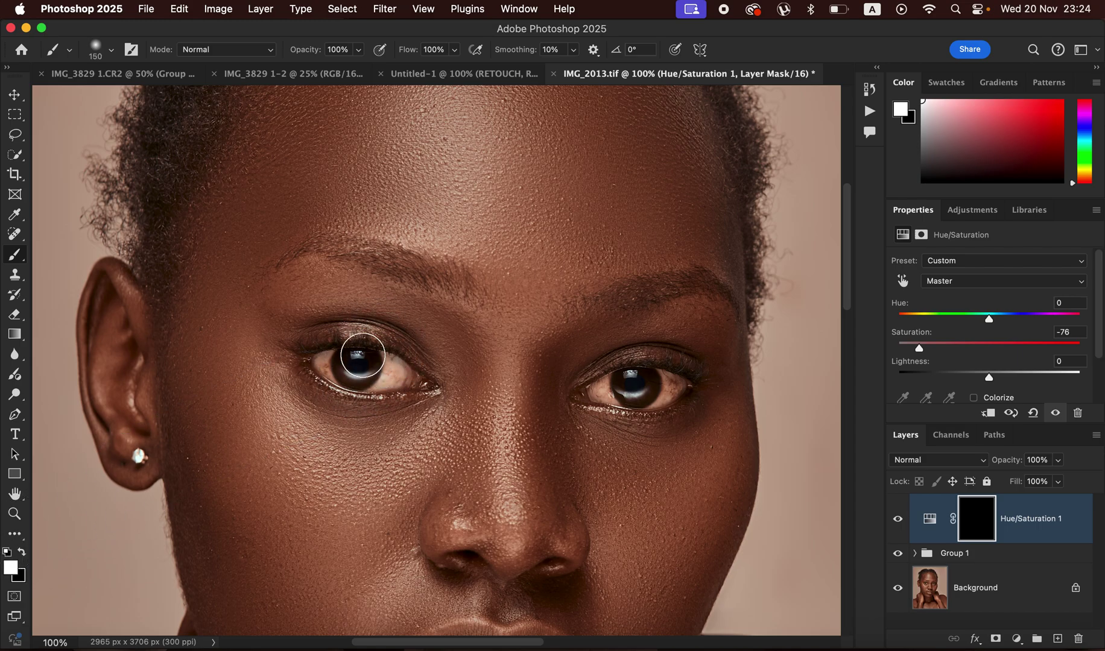
pyautogui.press('[')
pyautogui.press('[')
pyautogui.press('[')
pyautogui.press('[')
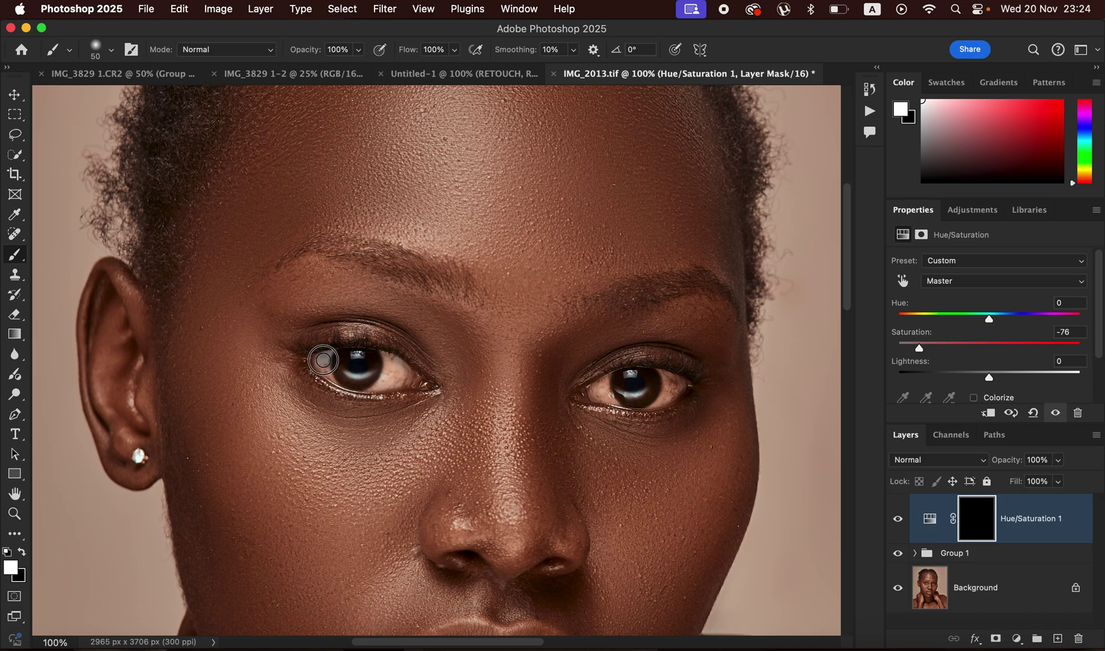
pyautogui.moveTo(333, 375)
pyautogui.mouseDown()
pyautogui.moveTo(335, 364)
pyautogui.moveTo(390, 363)
pyautogui.moveTo(398, 375)
pyautogui.moveTo(388, 381)
pyautogui.mouseUp()
pyautogui.moveTo(603, 391)
pyautogui.mouseDown()
pyautogui.moveTo(666, 393)
pyautogui.moveTo(661, 374)
pyautogui.moveTo(671, 389)
pyautogui.moveTo(661, 401)
pyautogui.moveTo(649, 400)
pyautogui.moveTo(669, 382)
pyautogui.moveTo(662, 373)
pyautogui.moveTo(652, 392)
pyautogui.moveTo(609, 394)
pyautogui.mouseUp()
pyautogui.press('super+minus')
pyautogui.press('super+minus')
pyautogui.press('super+minus')
pyautogui.press('super+minus')
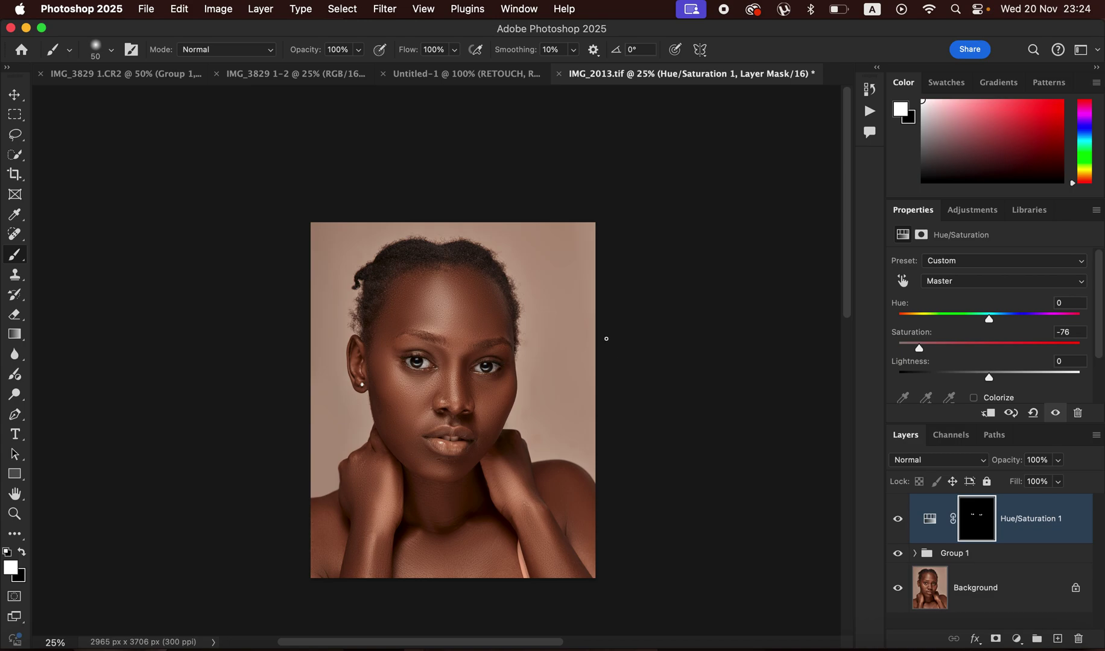